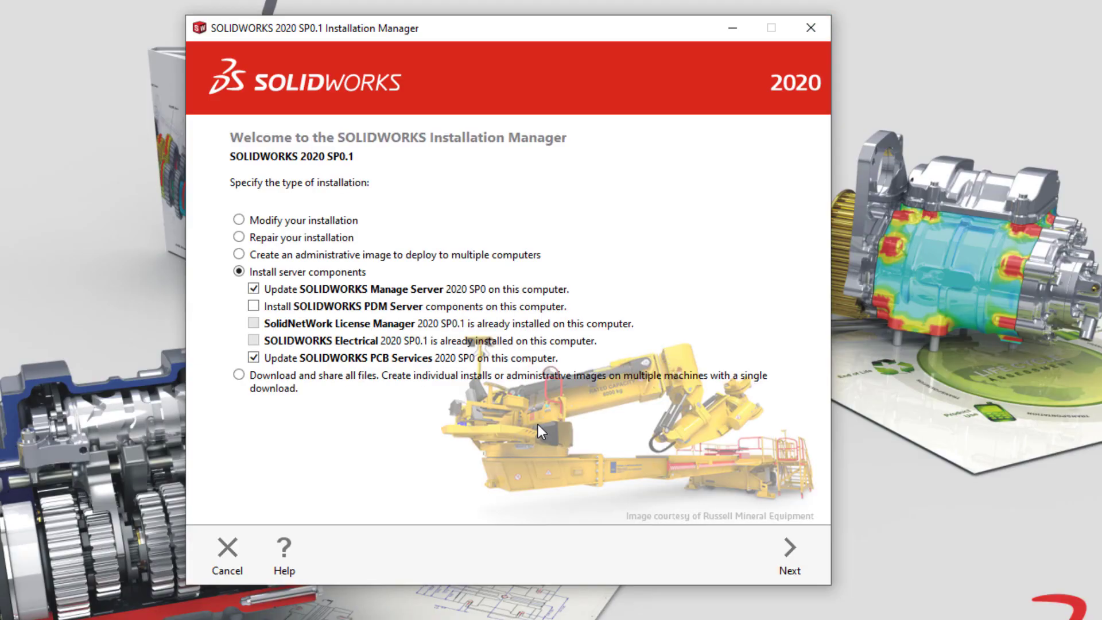
# Select only SOLIDWORKS PDM Server, dropping Manage Server and PCB Services, and proceed to its options.
pyautogui.click(253, 289)
pyautogui.click(253, 358)
pyautogui.click(253, 306)
pyautogui.click(790, 552)
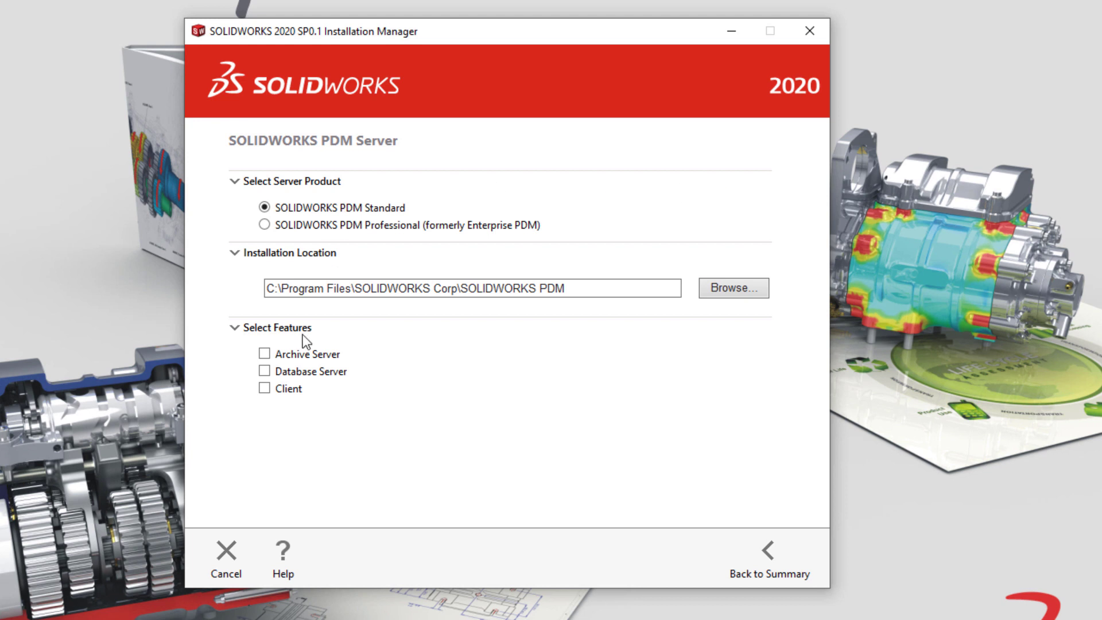
# Include Archive Server, Database Server and Client, keeping a new SQL Server Express instance.
pyautogui.click(264, 353)
pyautogui.click(264, 370)
pyautogui.click(264, 388)
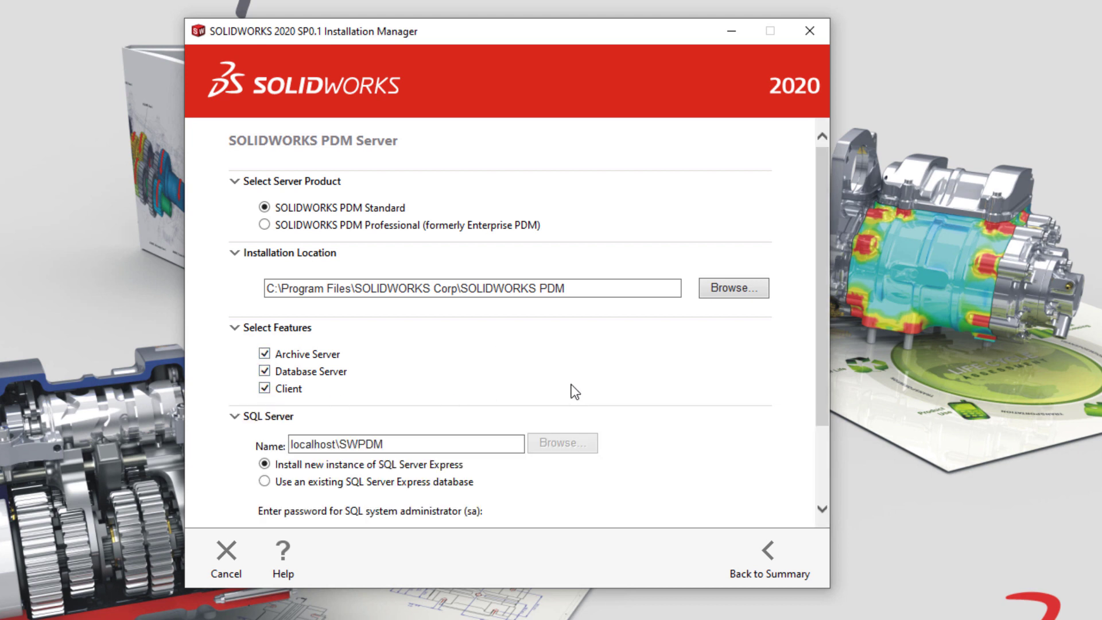
pyautogui.scroll(-3, 698, 381)
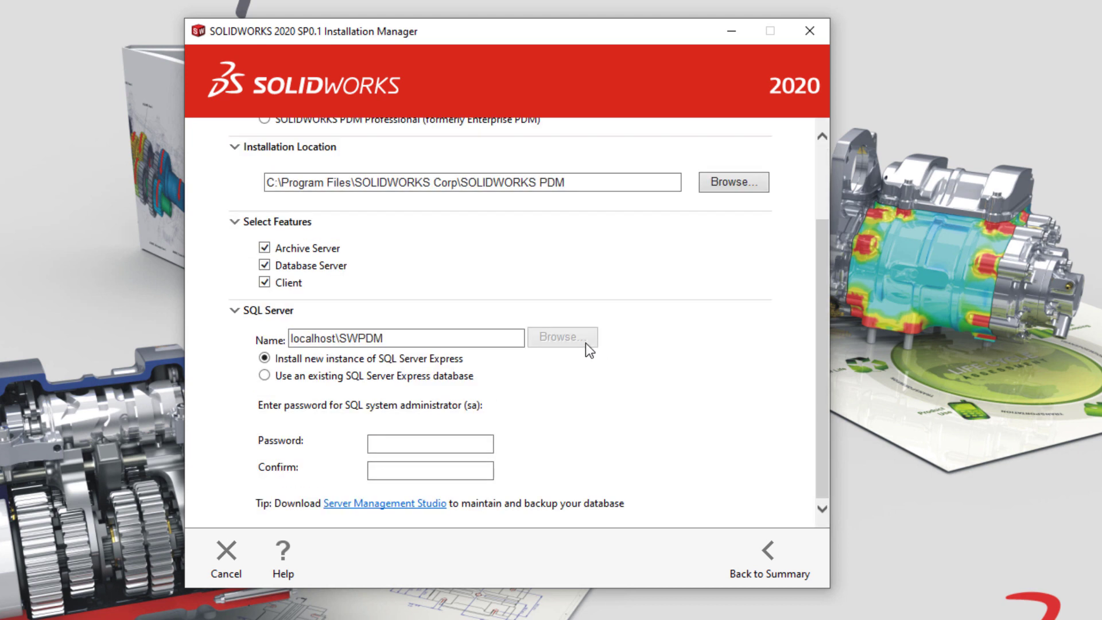
pyautogui.click(265, 376)
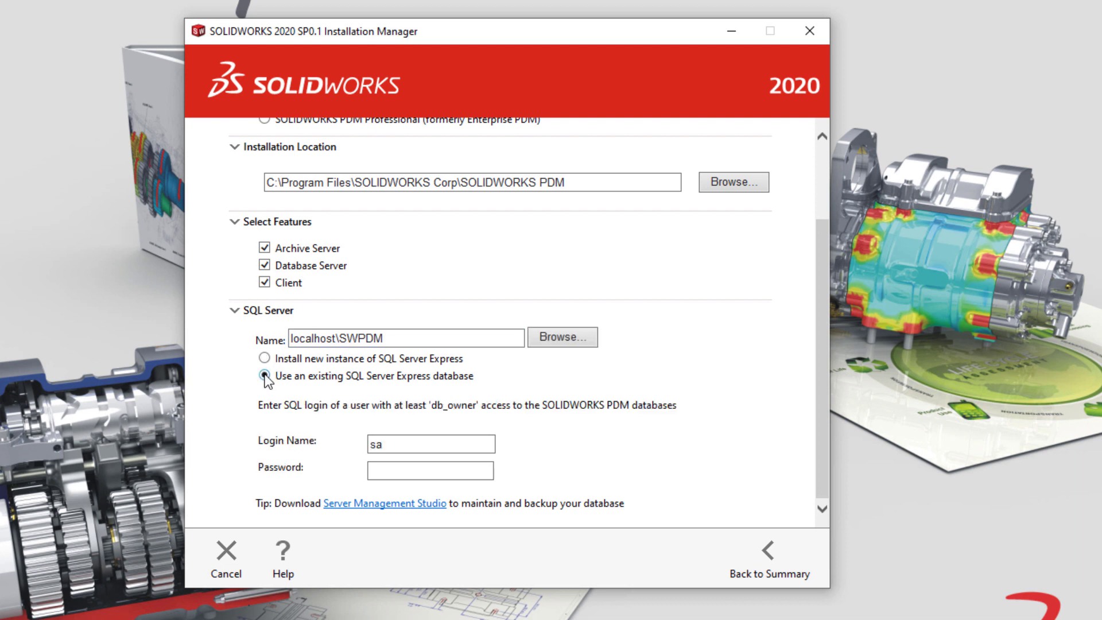
pyautogui.click(263, 358)
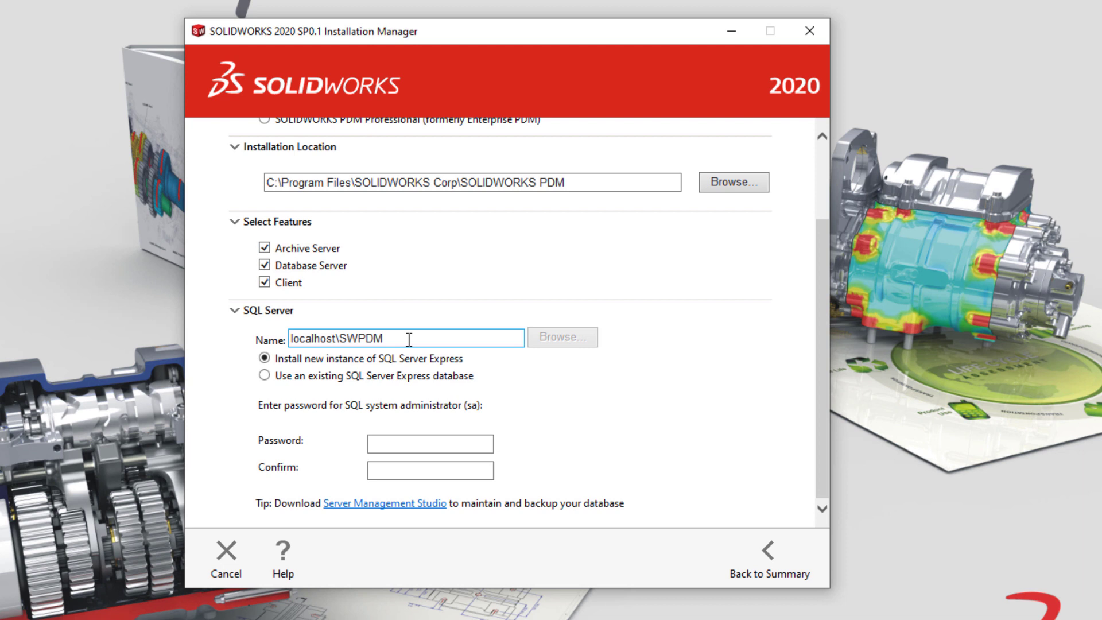
# Enter and confirm the SQL sa password, then return to the installation summary.
pyautogui.click(411, 447)
pyautogui.write('•••••••••••')
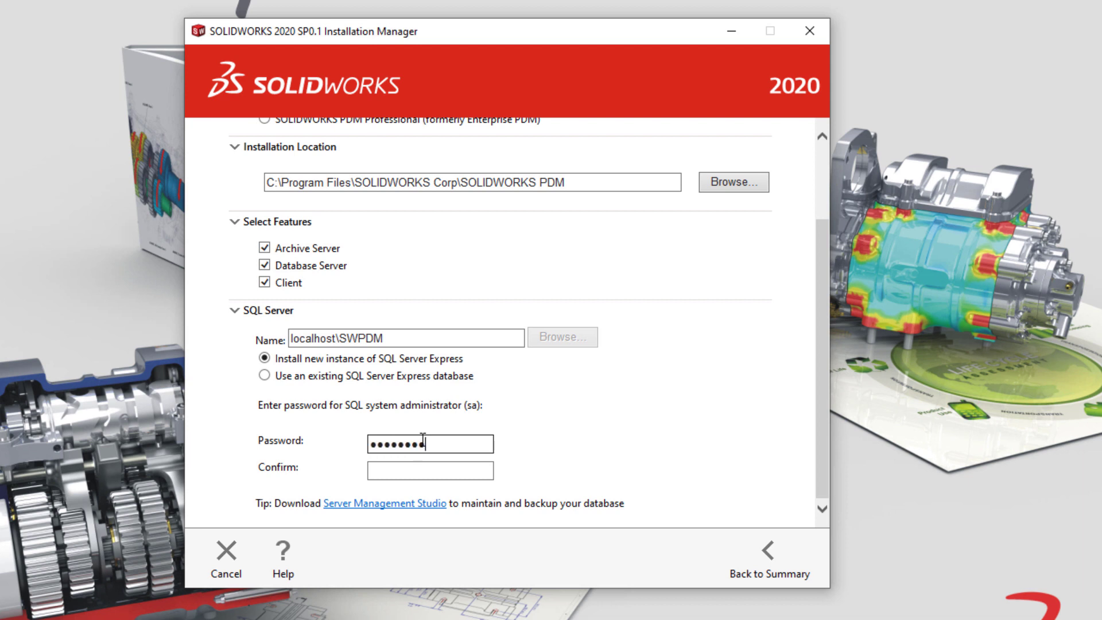
pyautogui.press('BackSpace')
pyautogui.press('BackSpace')
pyautogui.press('BackSpace')
pyautogui.press('BackSpace')
pyautogui.press('BackSpace')
pyautogui.press('BackSpace')
pyautogui.press('BackSpace')
pyautogui.press('BackSpace')
pyautogui.press('BackSpace')
pyautogui.press('BackSpace')
pyautogui.press('BackSpace')
pyautogui.write('••••••••••')
pyautogui.press('Tab')
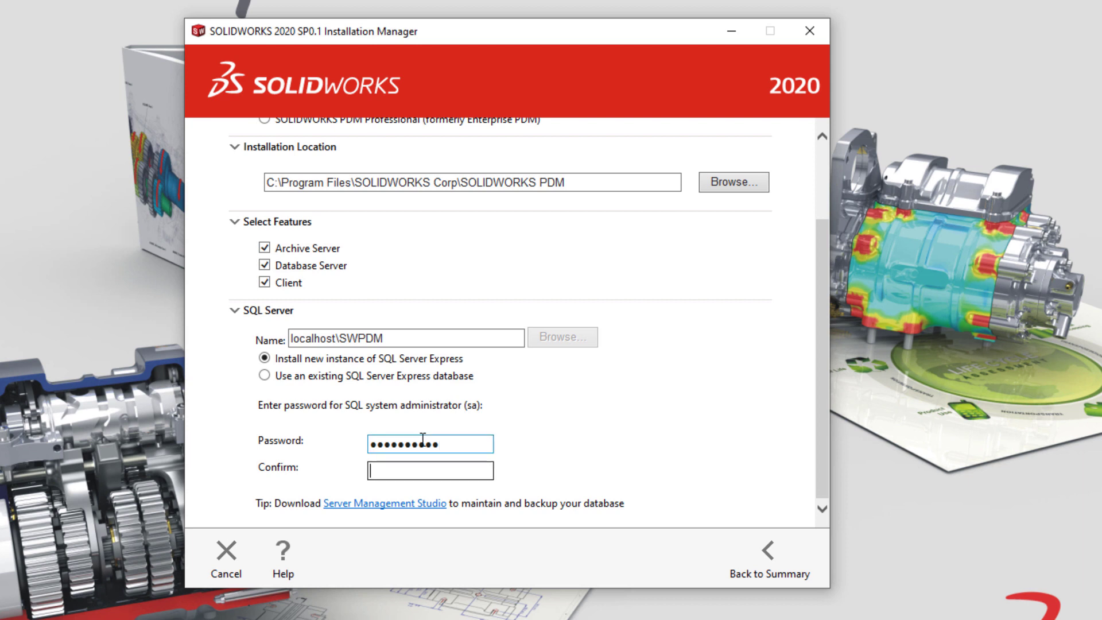
pyautogui.write('•••••••••••')
pyautogui.click(770, 558)
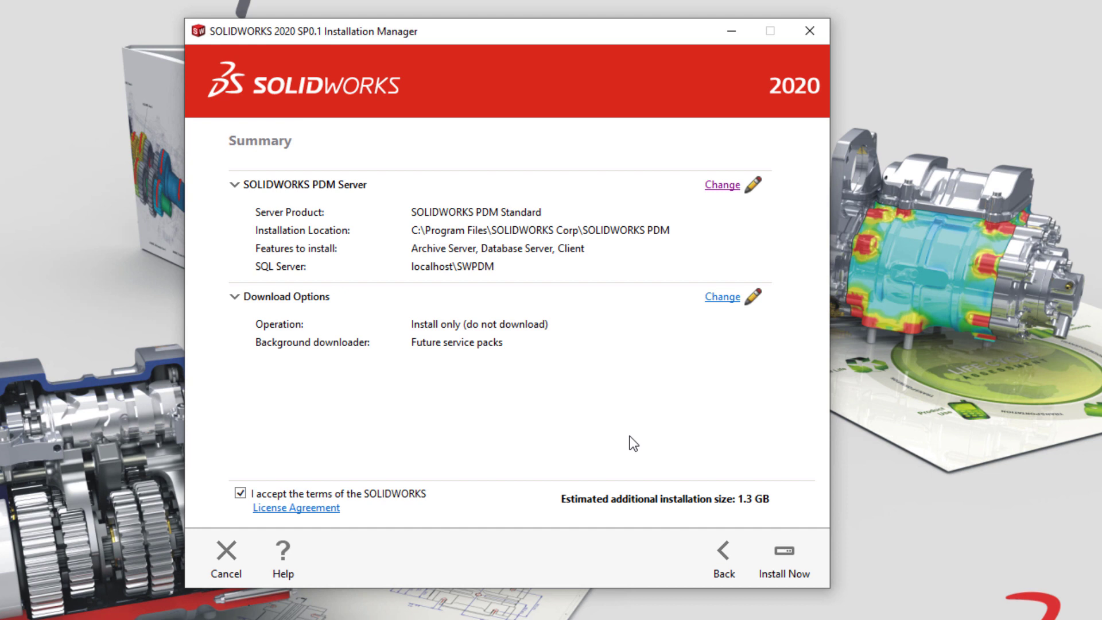
# Install the server components, skip What's New, join the Customer Experience Improvement Program, and finish.
pyautogui.click(784, 552)
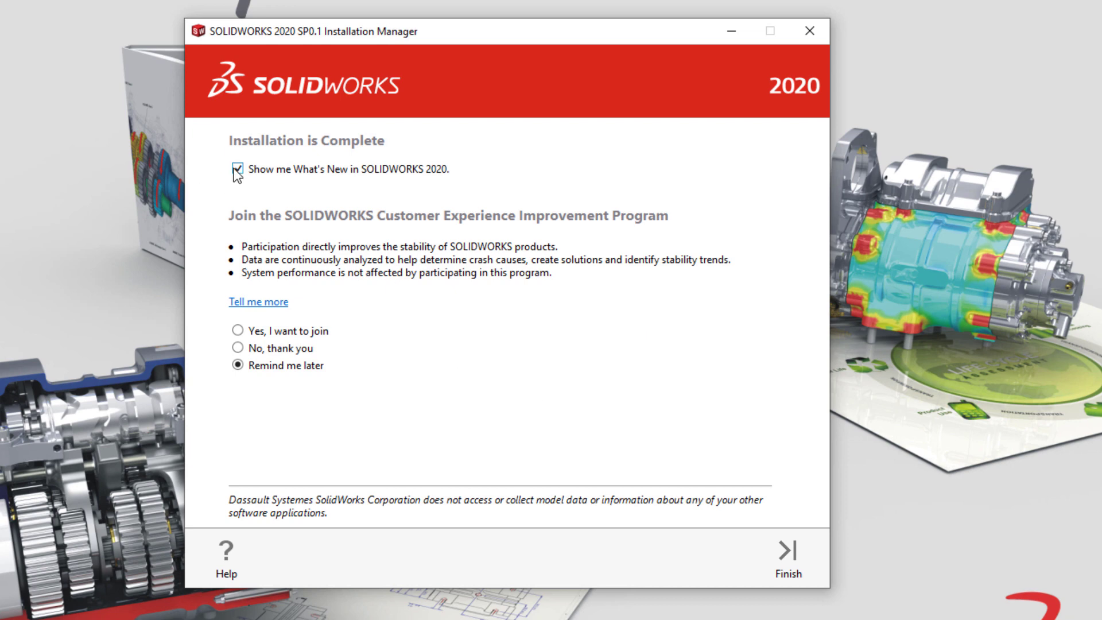
pyautogui.click(236, 170)
pyautogui.click(237, 330)
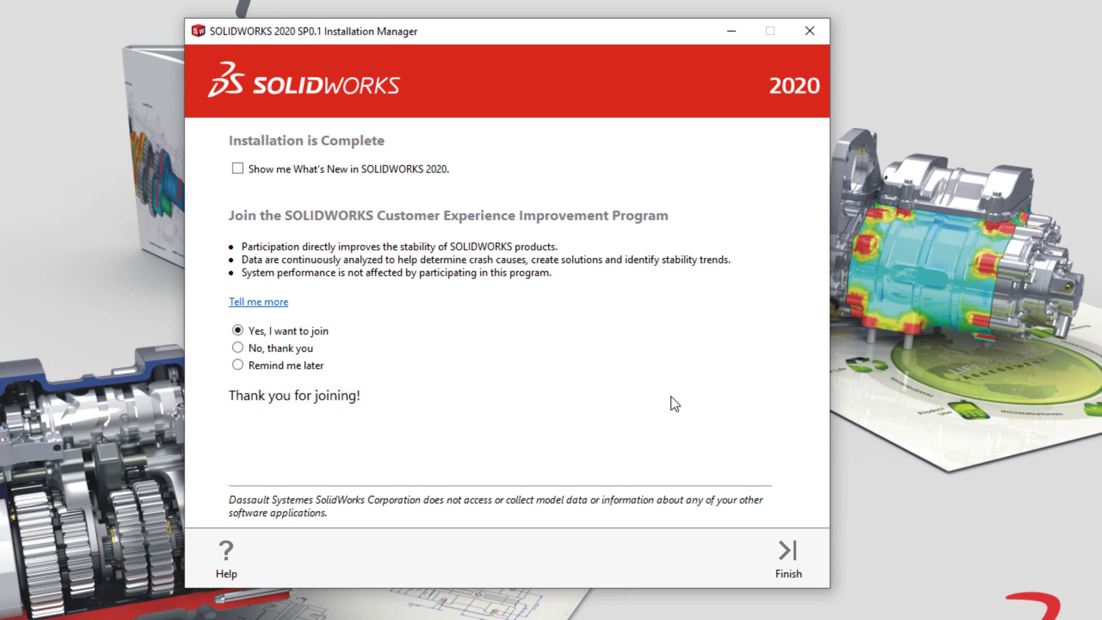
pyautogui.click(798, 555)
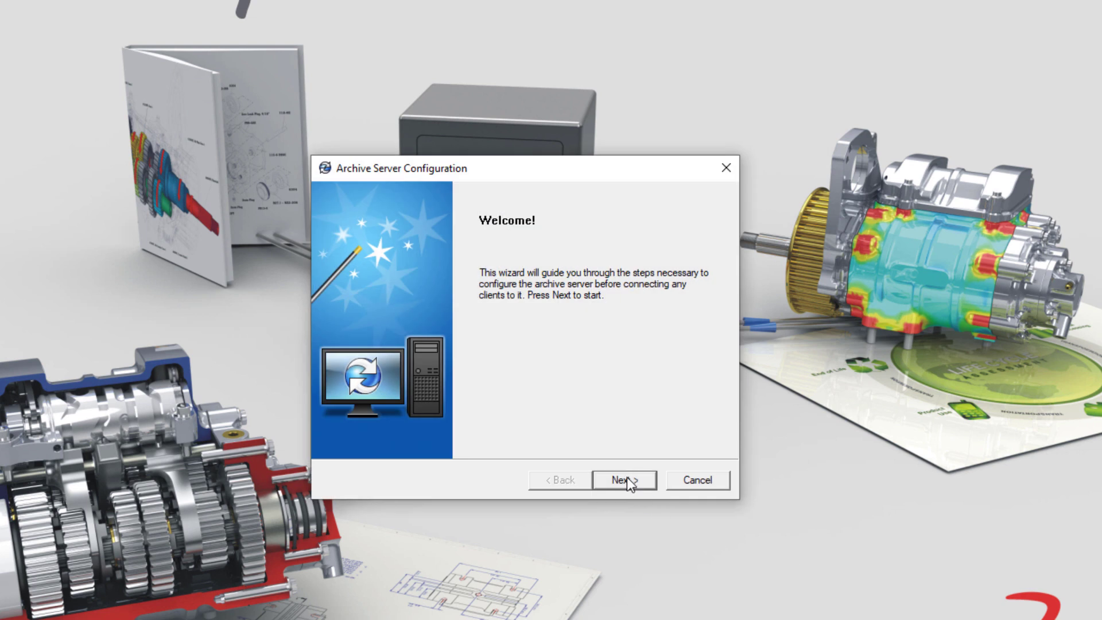
# Accept and create the default archive server folder.
pyautogui.click(627, 479)
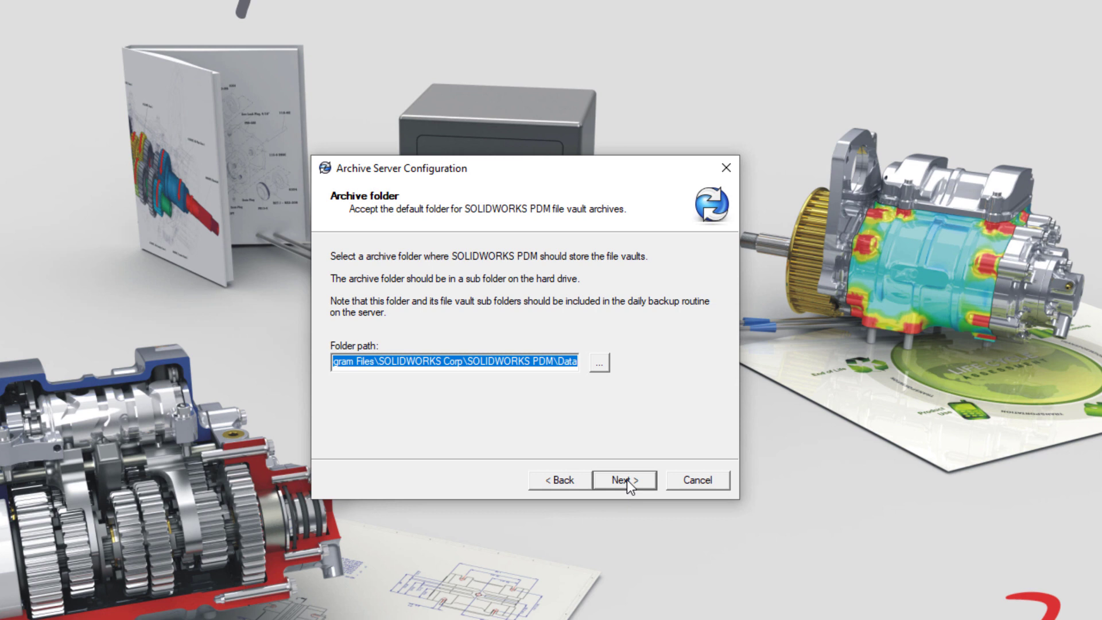
pyautogui.click(627, 480)
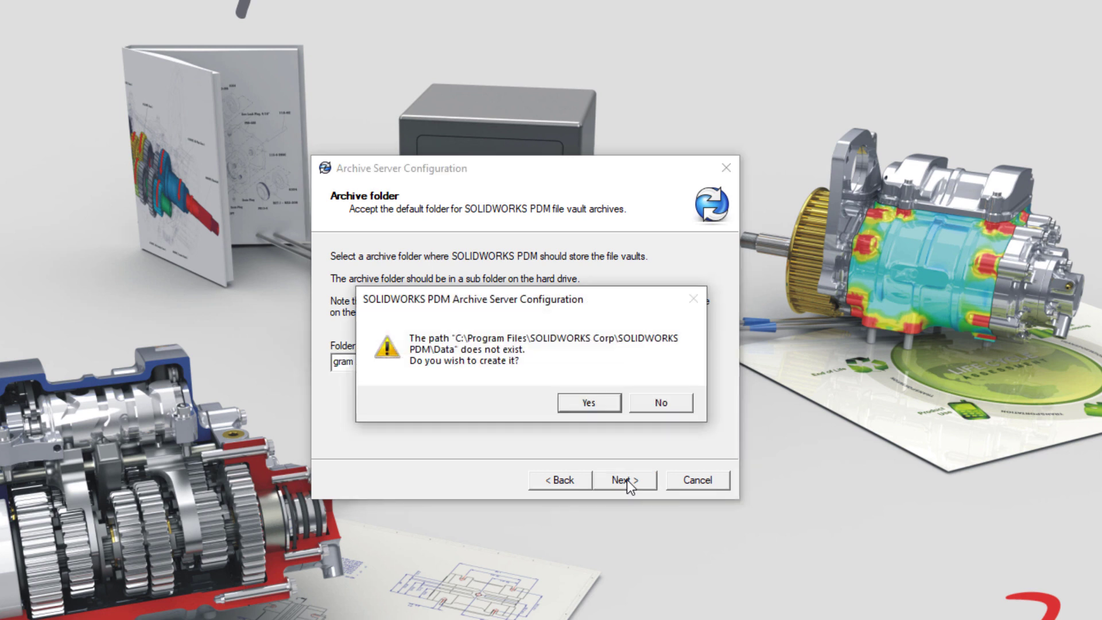
pyautogui.click(588, 403)
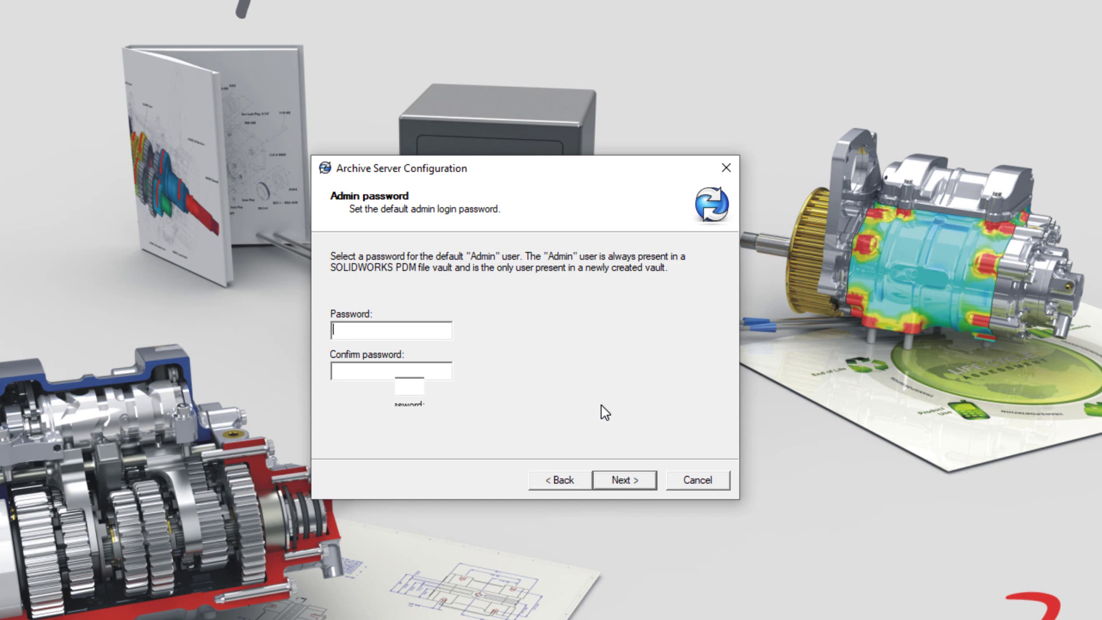
# Set the Admin user password and the confirmed SQL sa login password.
pyautogui.click(409, 335)
pyautogui.write('**')
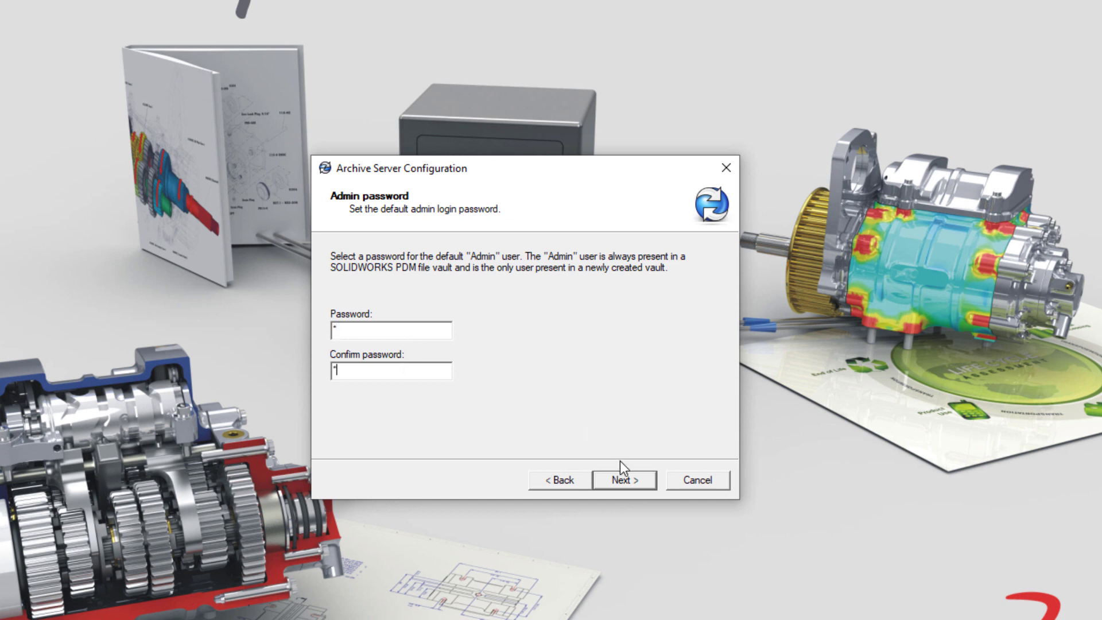
pyautogui.click(624, 479)
pyautogui.click(405, 386)
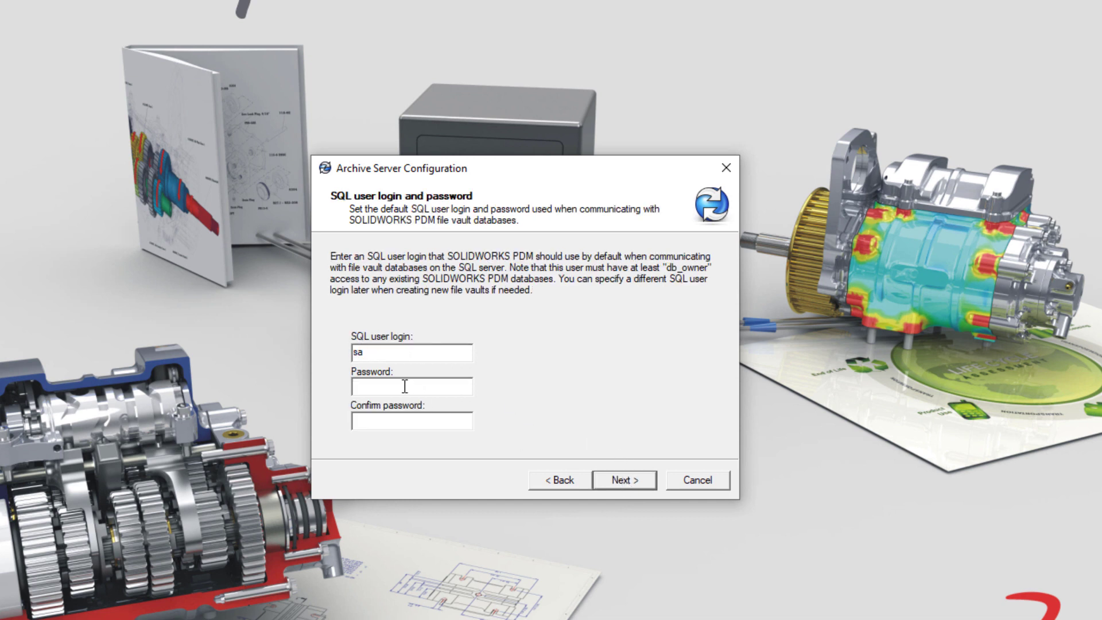
pyautogui.write('**********')
pyautogui.press('Tab')
pyautogui.write('**********')
pyautogui.click(627, 481)
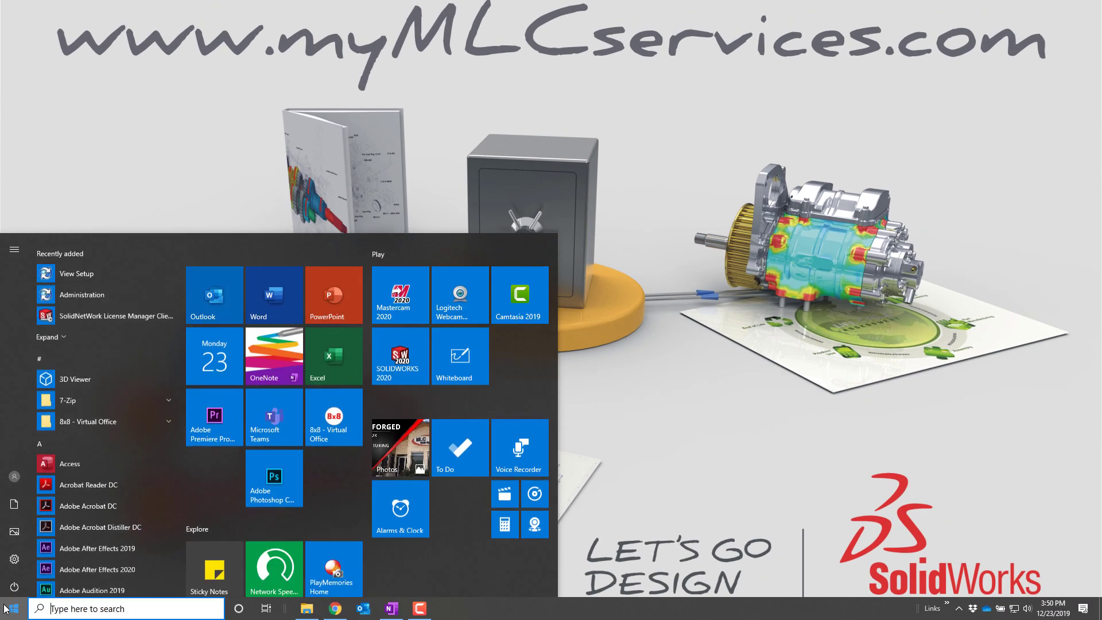
# Launch SOLIDWORKS PDM Administration and bring up the archive server's options.
pyautogui.click(114, 287)
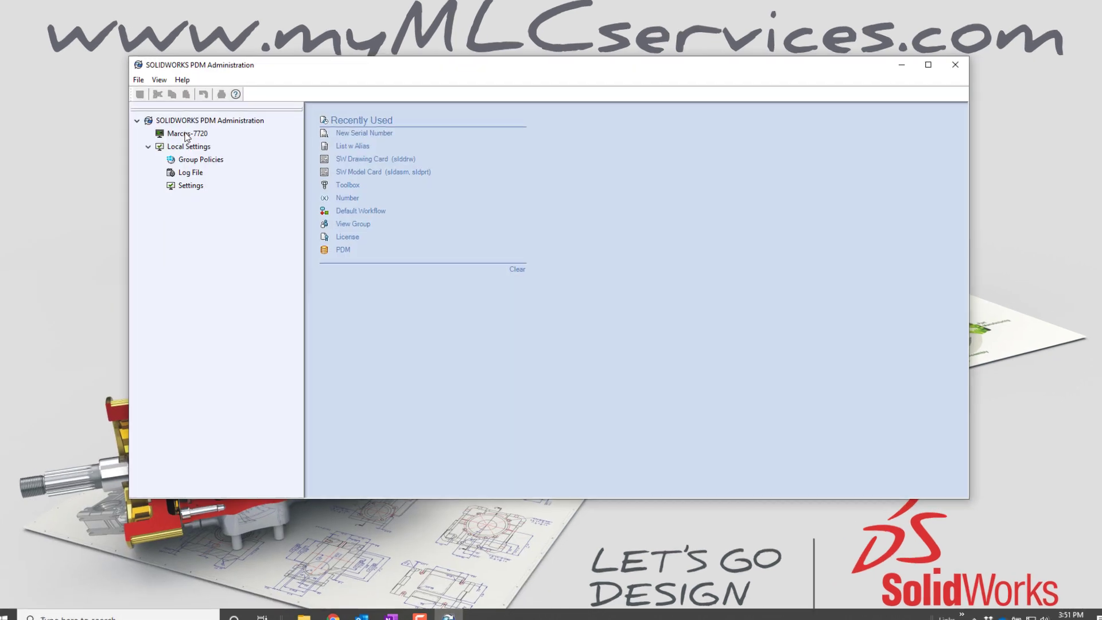
pyautogui.rightClick(186, 135)
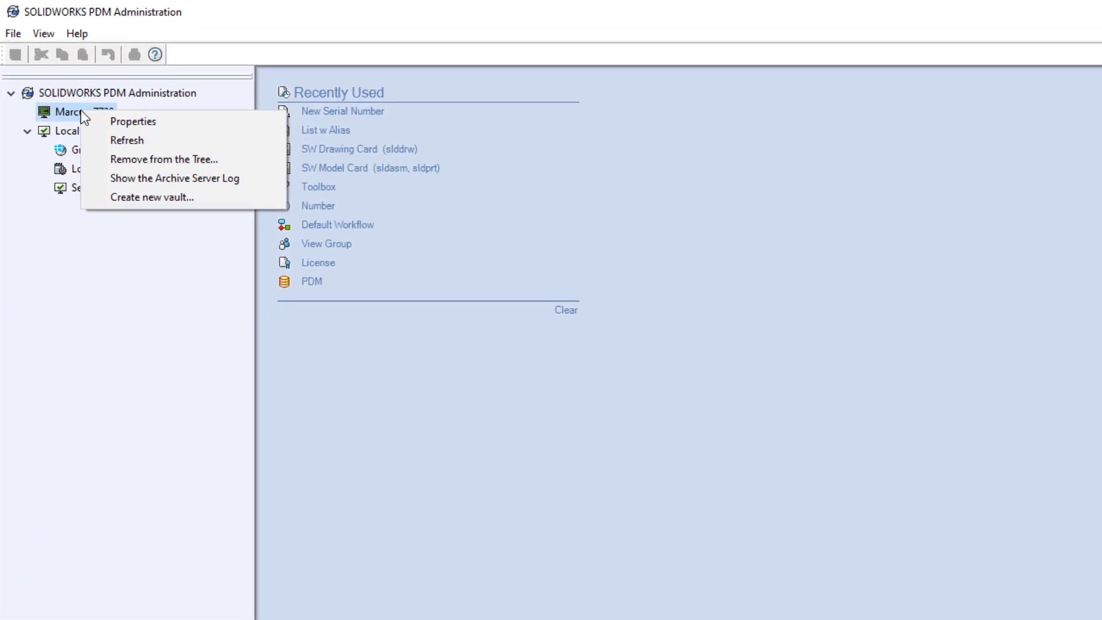
# Start a new vault named PDM, accepting the default archive folder.
pyautogui.click(156, 202)
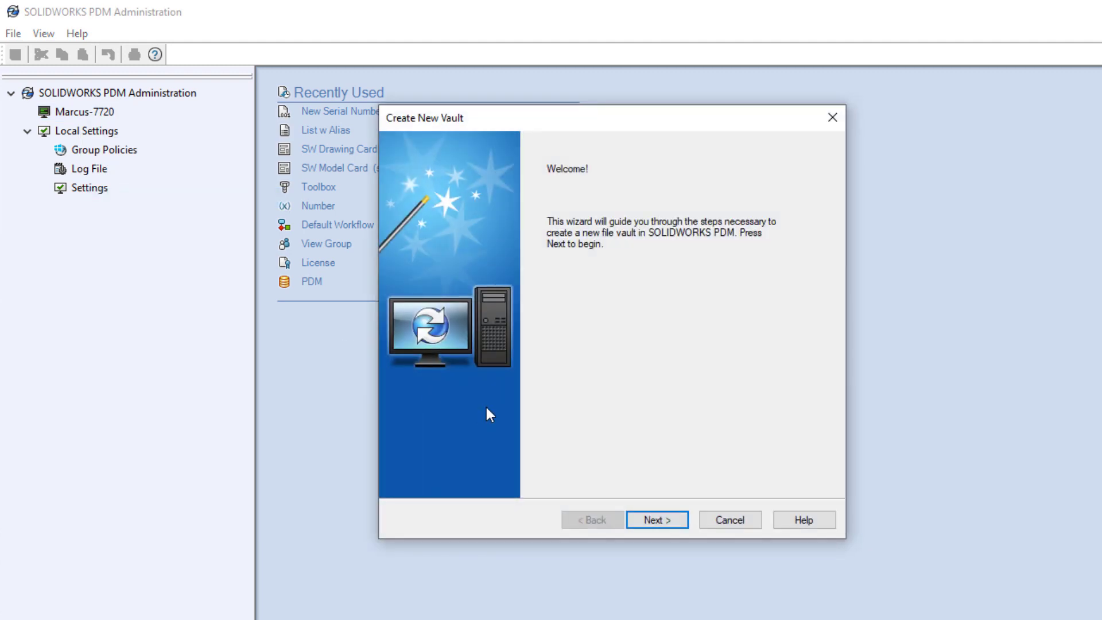
pyautogui.click(662, 522)
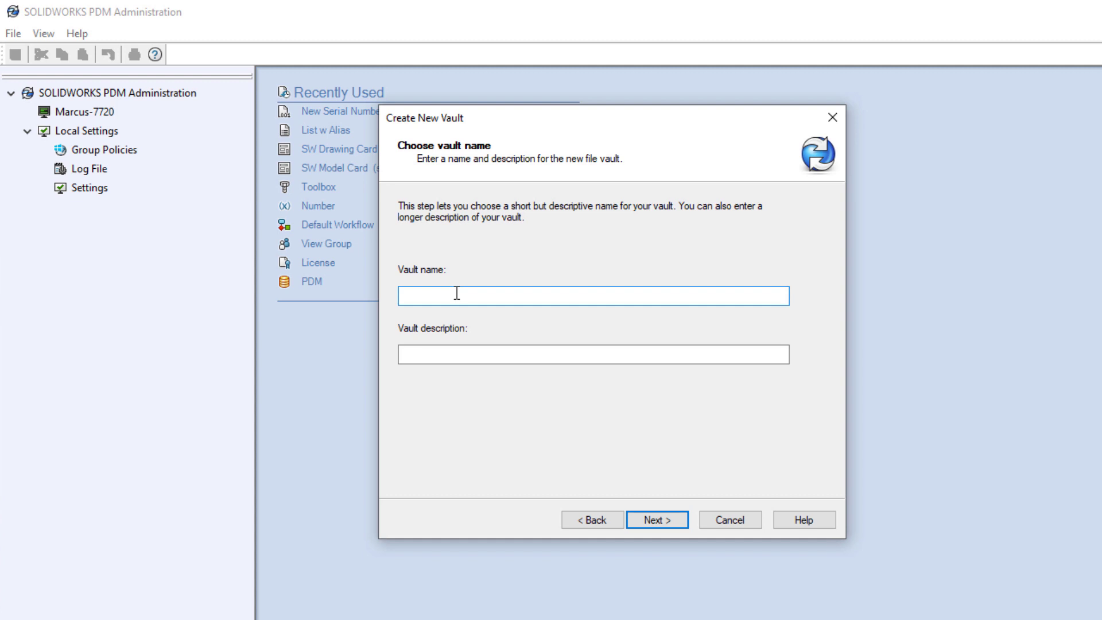
pyautogui.write('PDM')
pyautogui.click(653, 521)
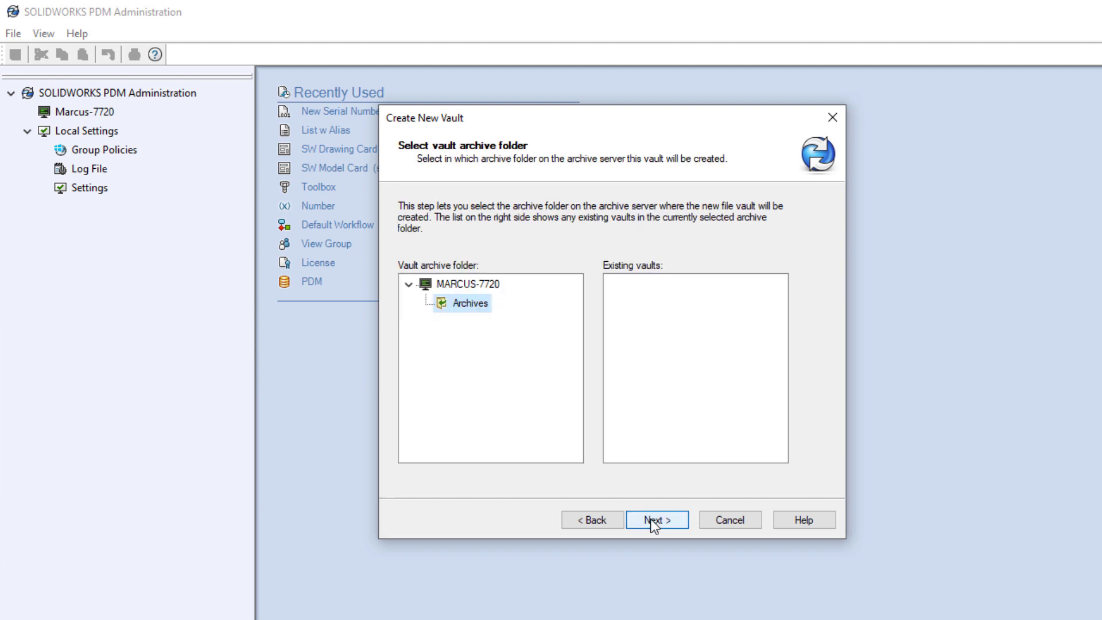
pyautogui.click(653, 521)
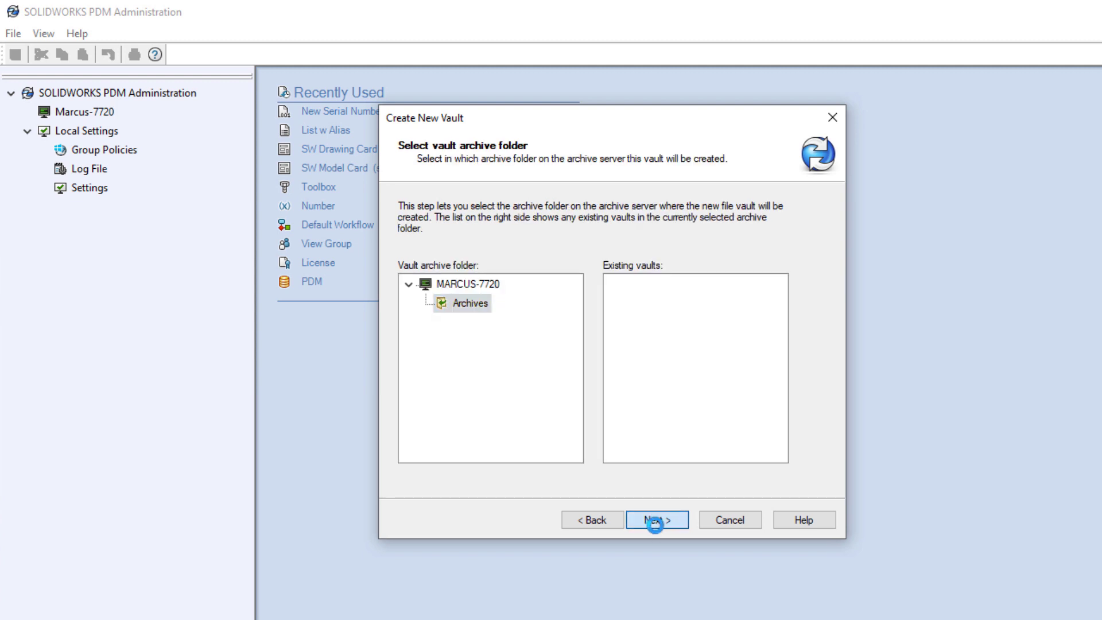
pyautogui.click(654, 522)
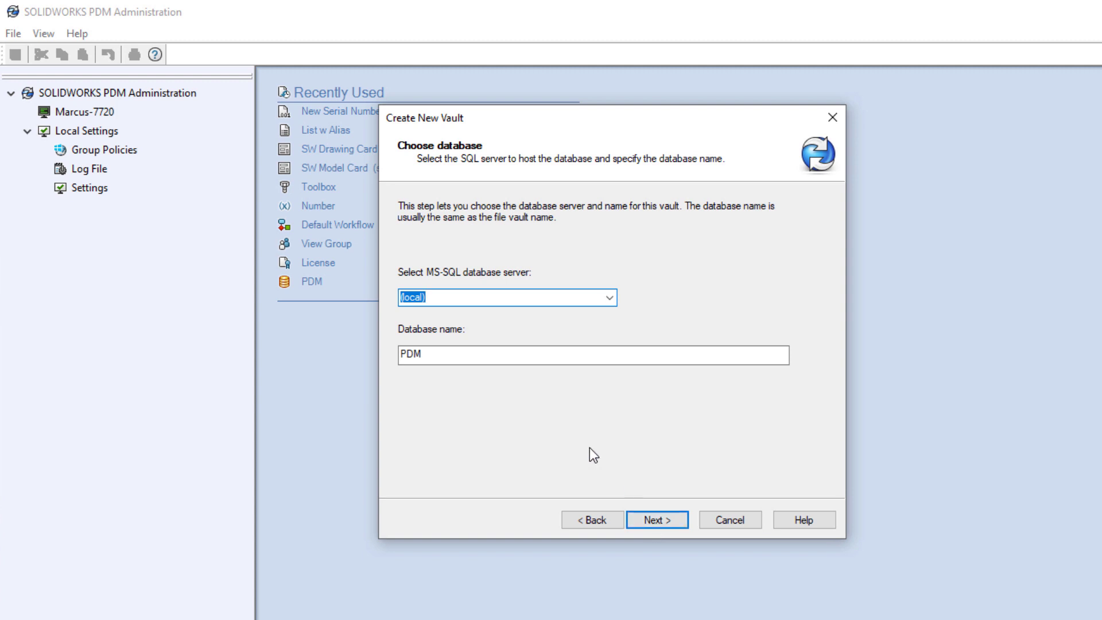
# Host the vault database on the SWPDM SQL instance and add license server 25734@localhost.
pyautogui.click(608, 298)
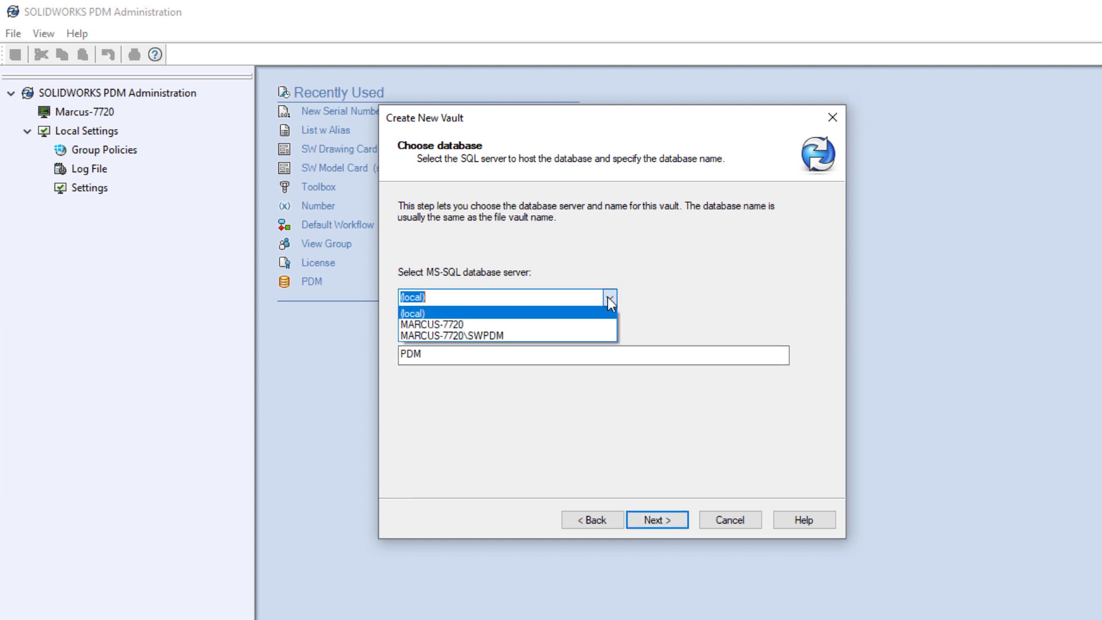
pyautogui.click(501, 337)
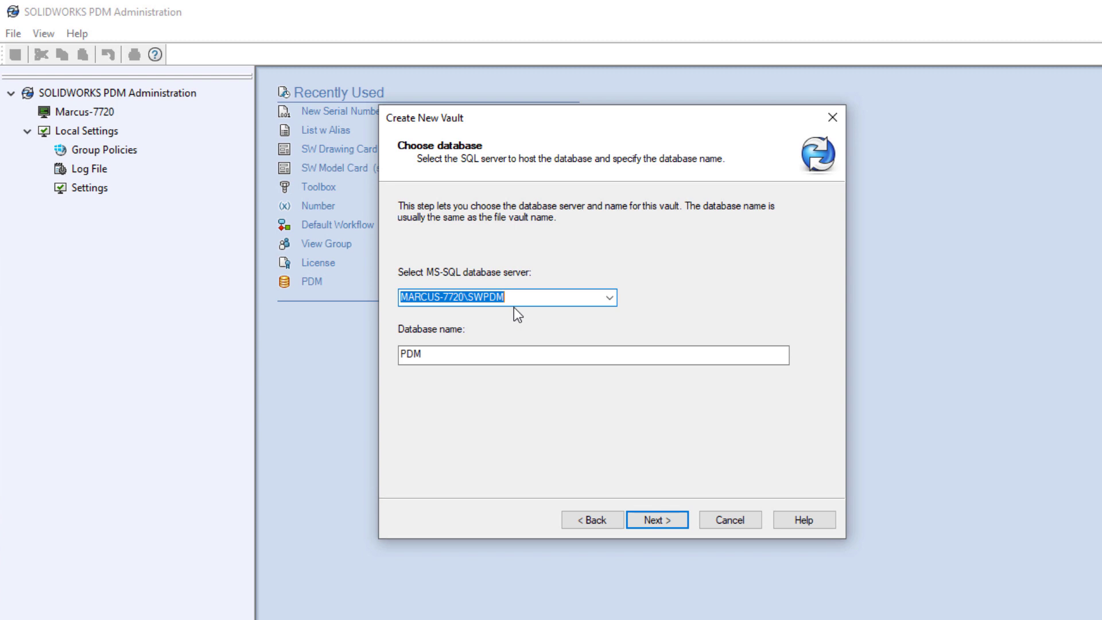
pyautogui.click(680, 519)
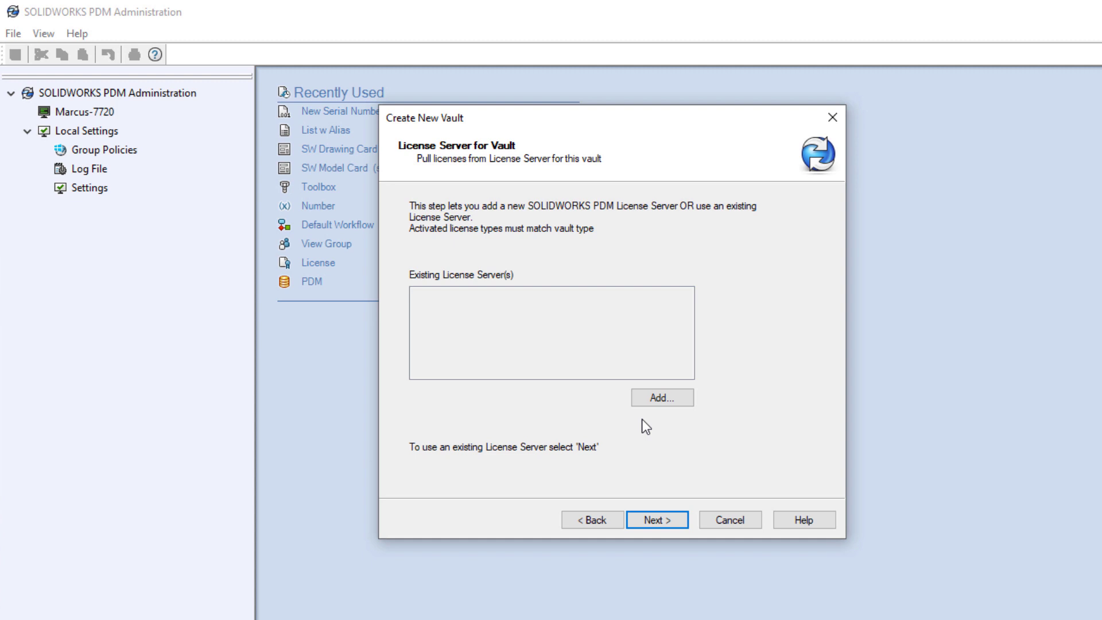
pyautogui.click(654, 396)
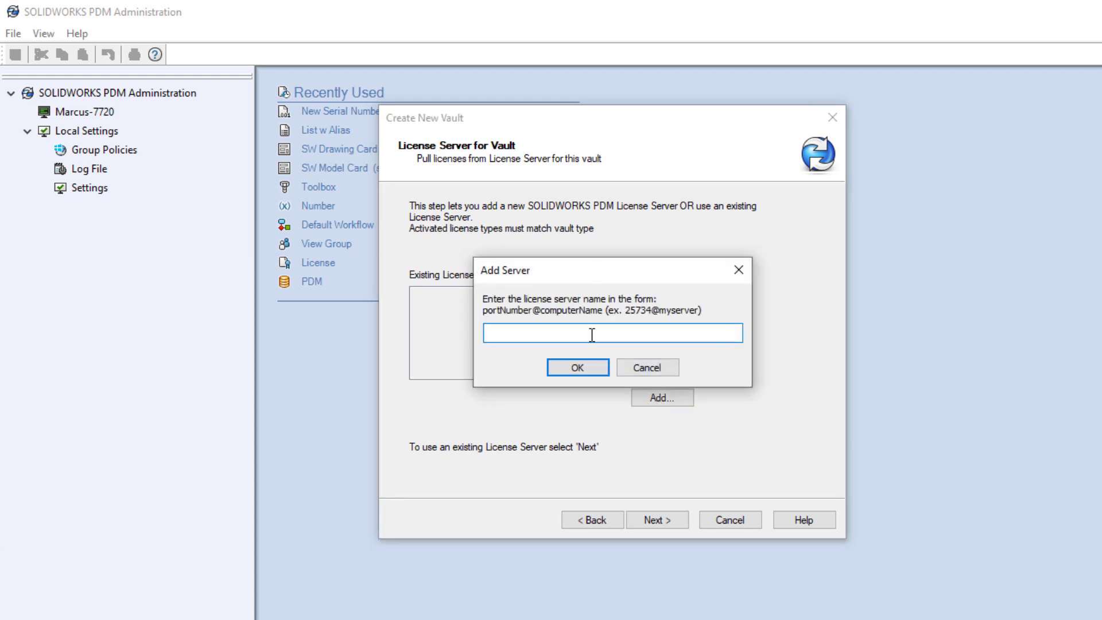
pyautogui.write('25734@localhost')
pyautogui.click(577, 367)
pyautogui.click(660, 517)
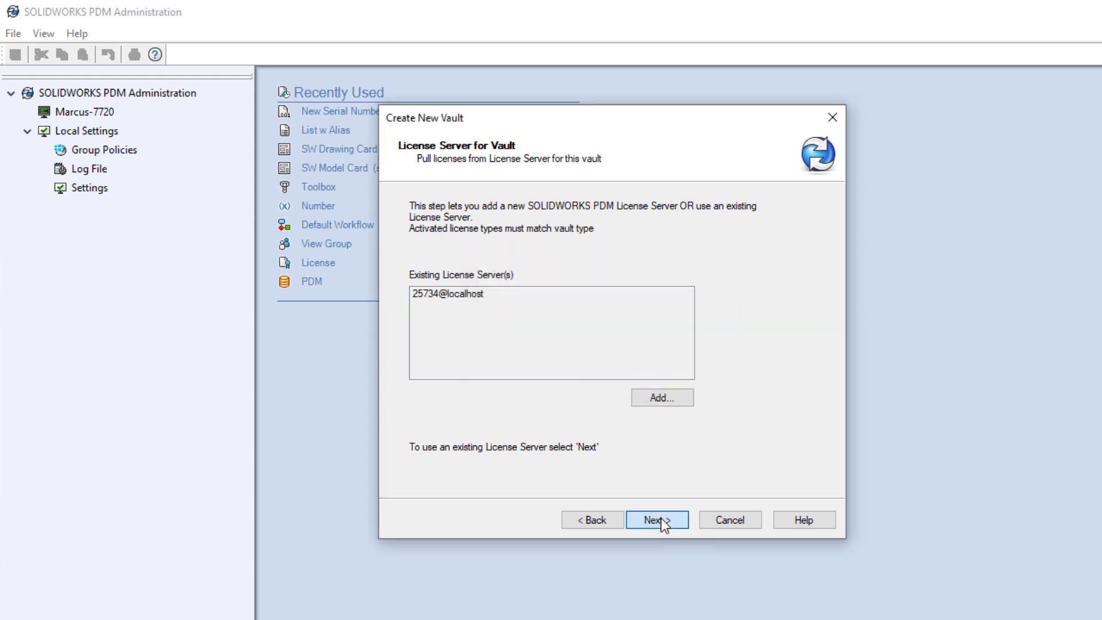
# Set the vault date format to 12/31/1999 and keep the default admin user settings.
pyautogui.click(501, 339)
pyautogui.click(498, 359)
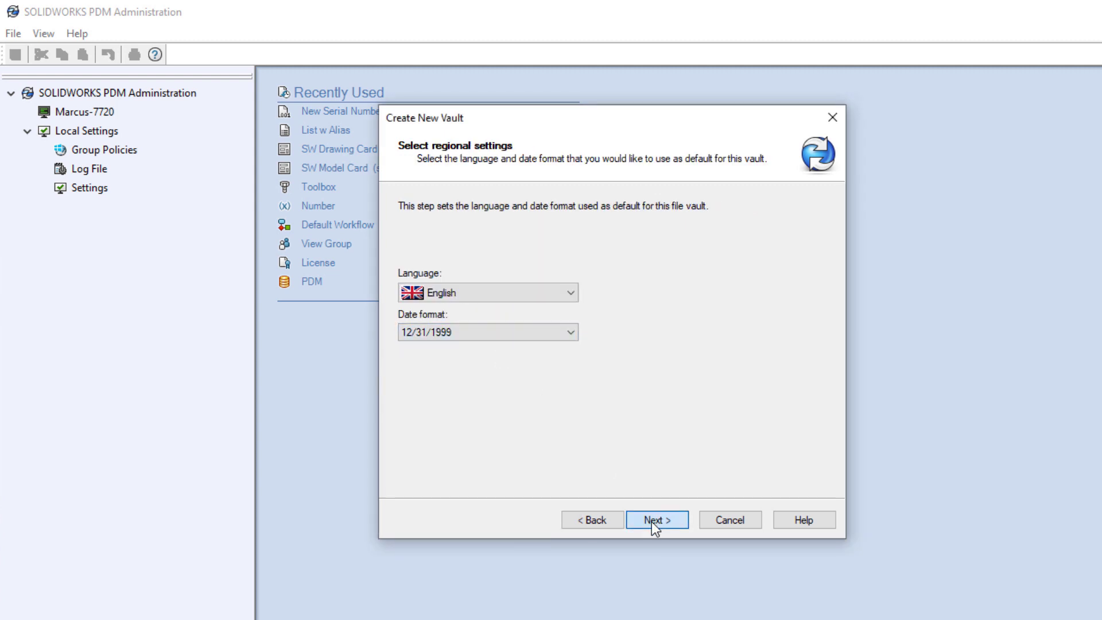
pyautogui.click(652, 520)
pyautogui.click(652, 520)
# Choose the SOLIDWORKS Quick Start configuration and create the vault.
pyautogui.click(503, 279)
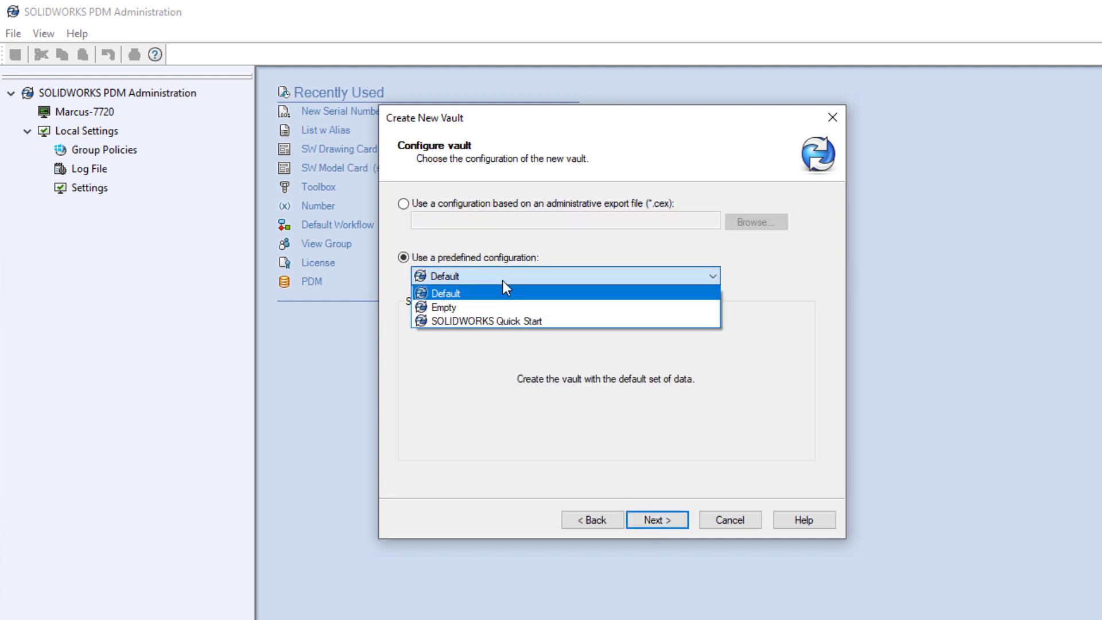
pyautogui.click(505, 320)
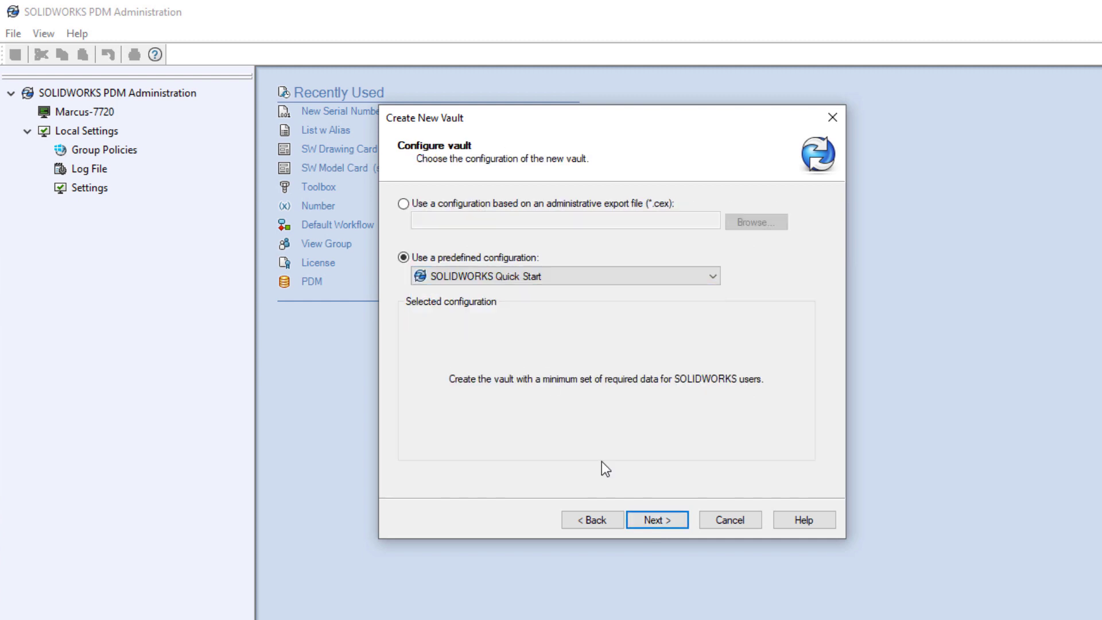
pyautogui.click(655, 520)
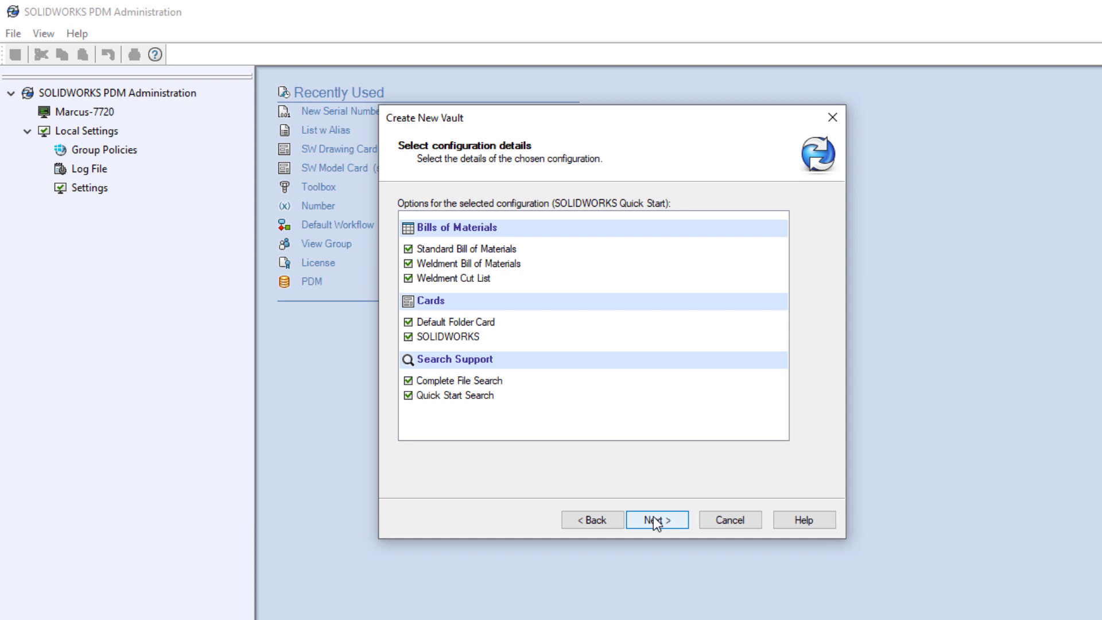
pyautogui.click(654, 520)
pyautogui.click(657, 521)
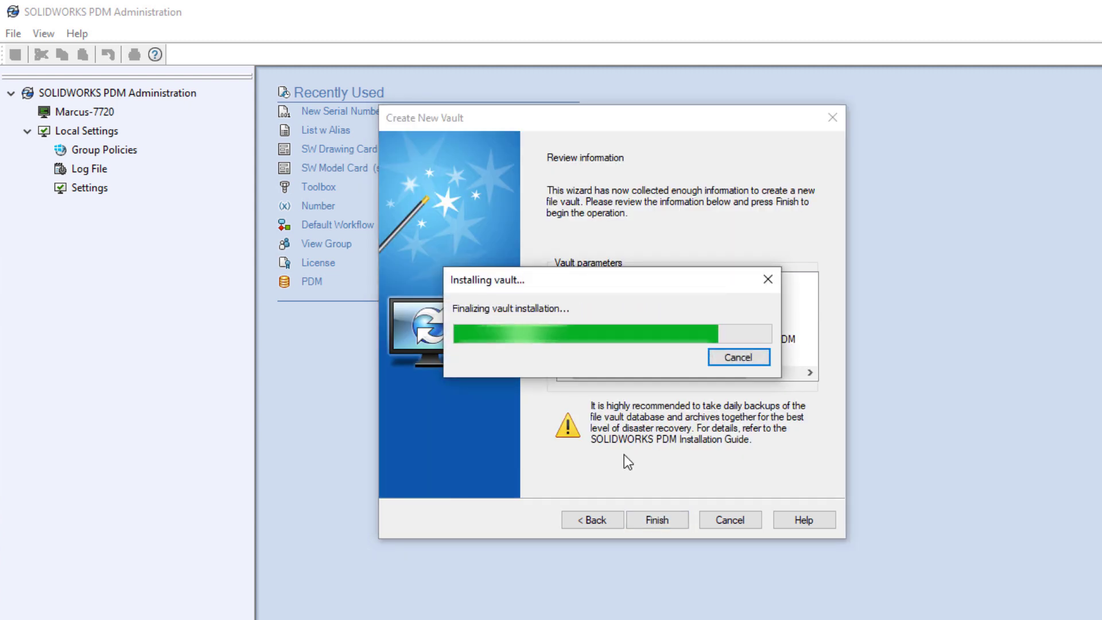
pyautogui.click(665, 517)
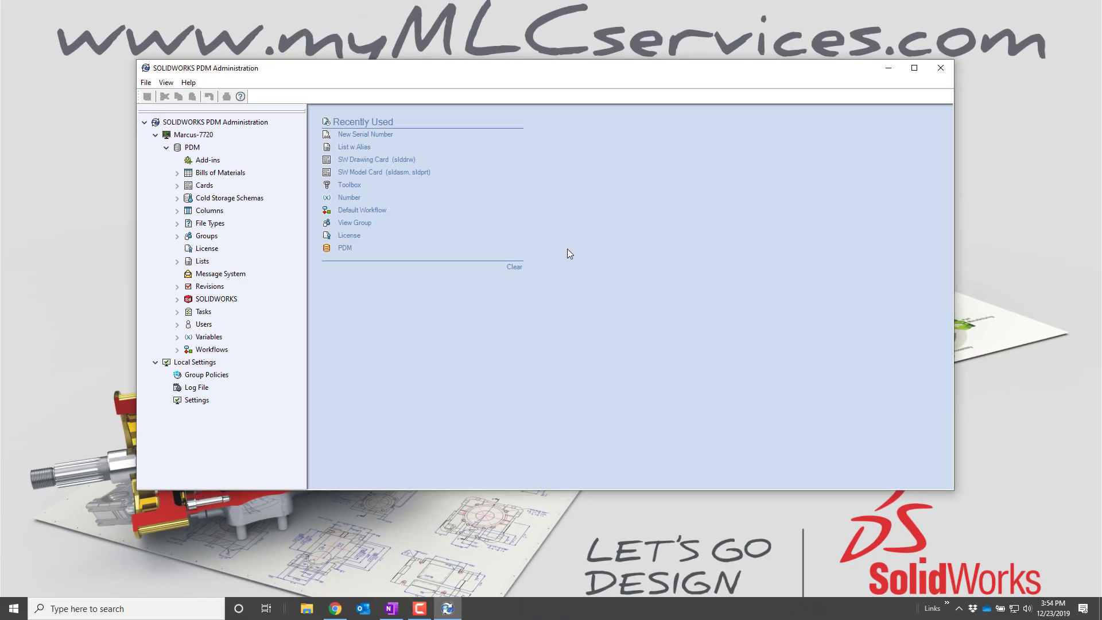
# Create a local view of the PDM vault in a folder on drive C.
pyautogui.rightClick(190, 149)
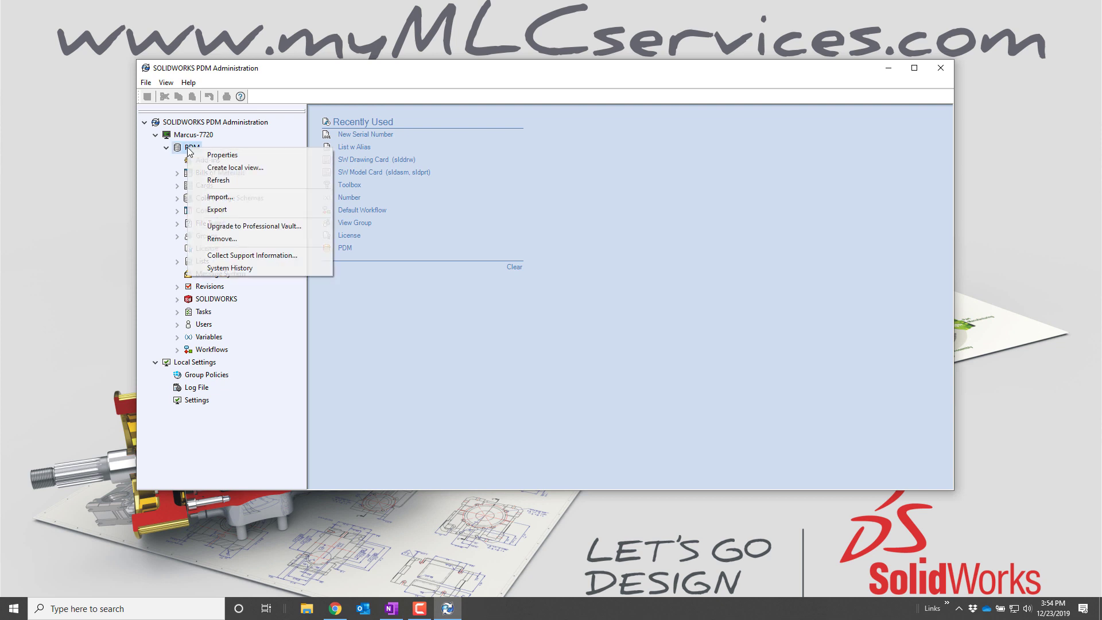
pyautogui.click(268, 165)
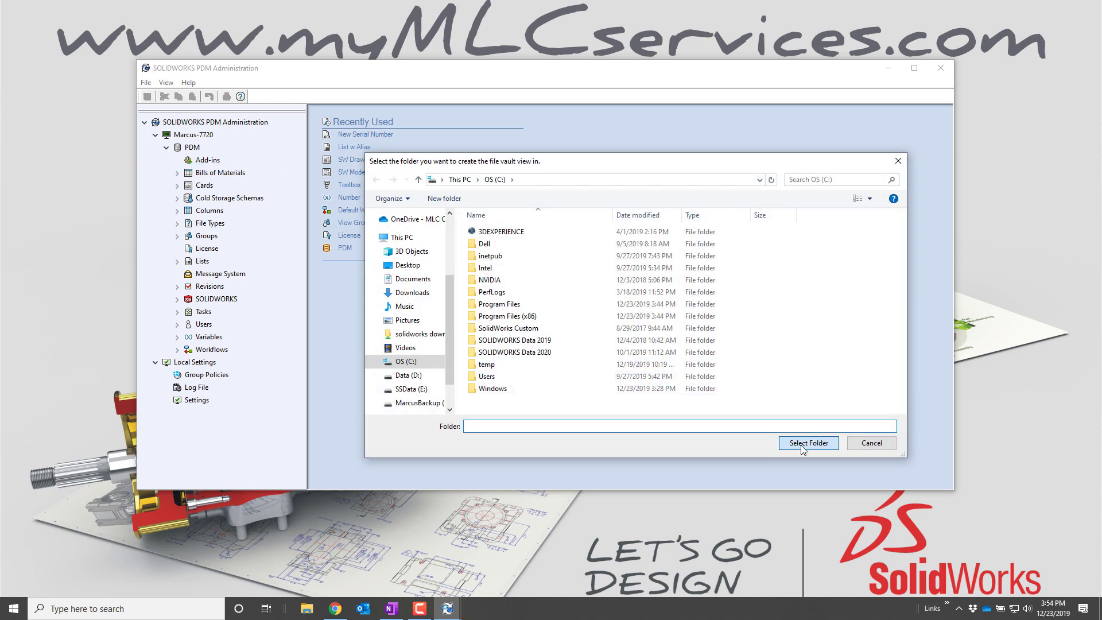
pyautogui.click(801, 447)
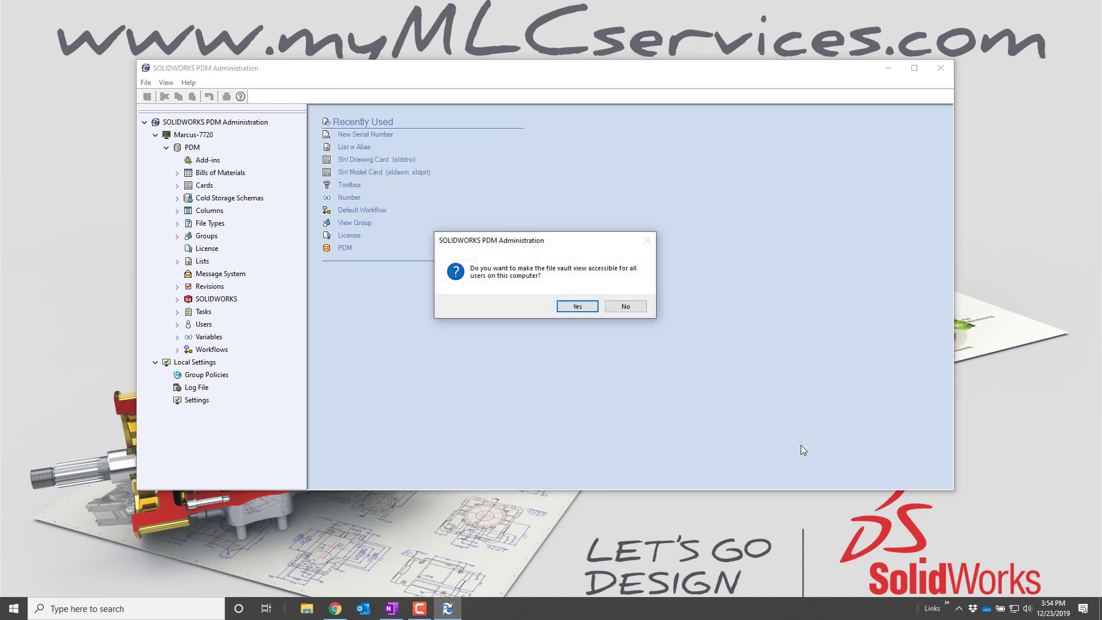
# Share the view with all users, log in as admin, and add a New Folder.
pyautogui.click(576, 306)
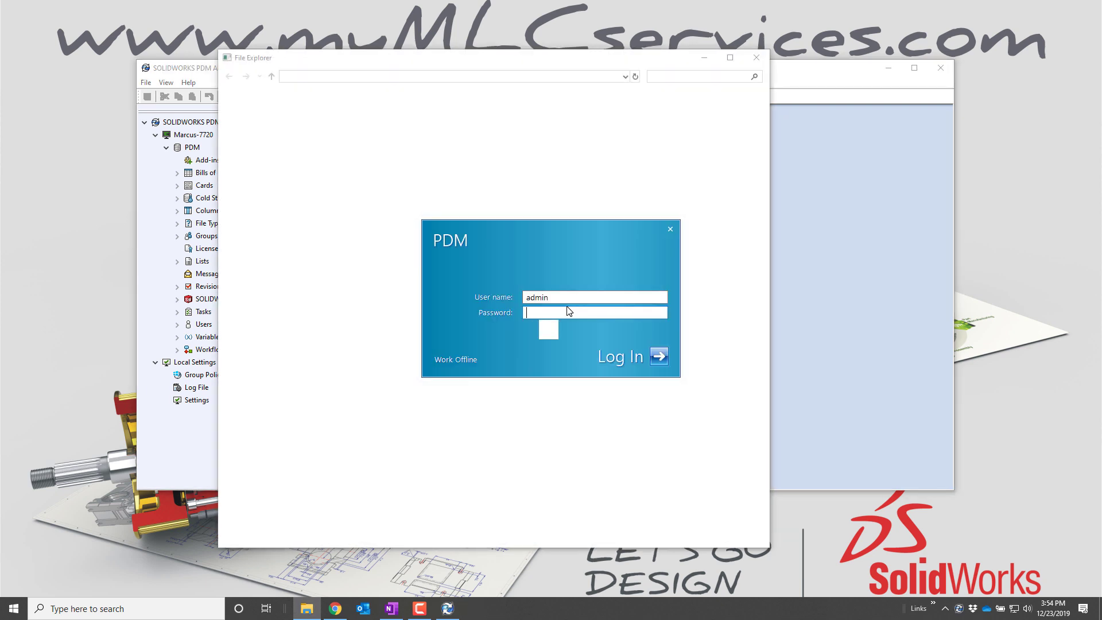
pyautogui.press('Return')
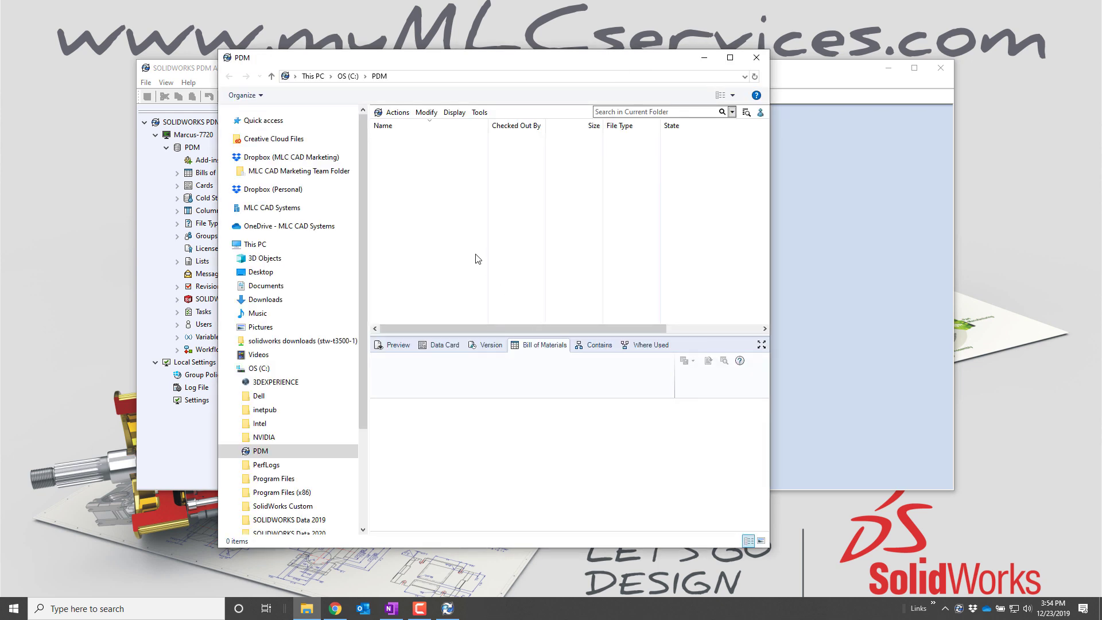
pyautogui.rightClick(414, 217)
pyautogui.moveTo(442, 290)
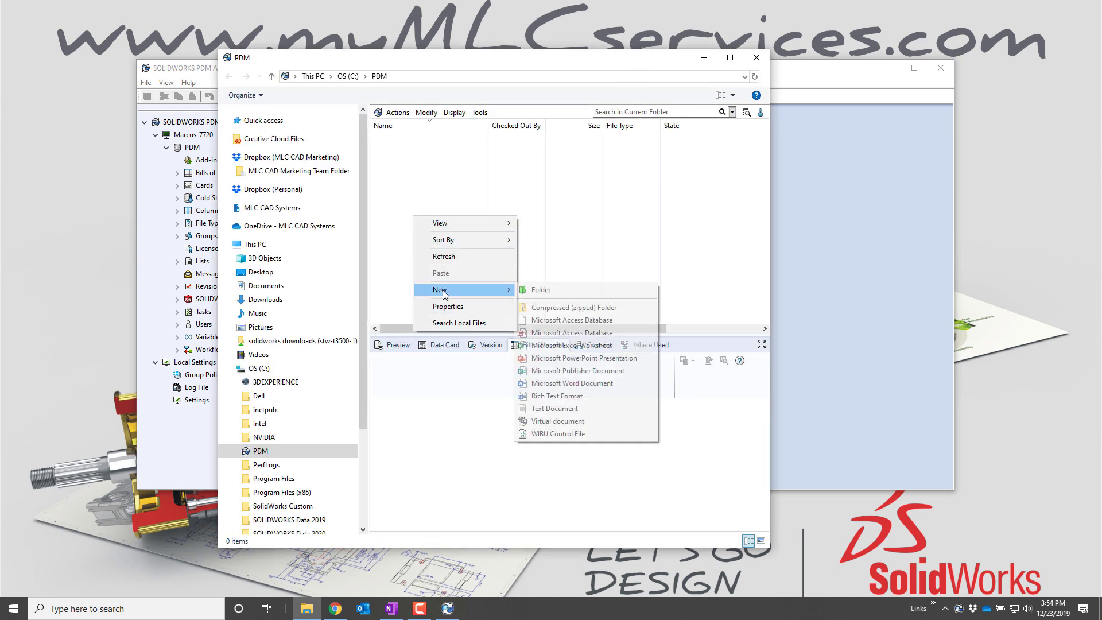
pyautogui.click(542, 290)
pyautogui.click(447, 239)
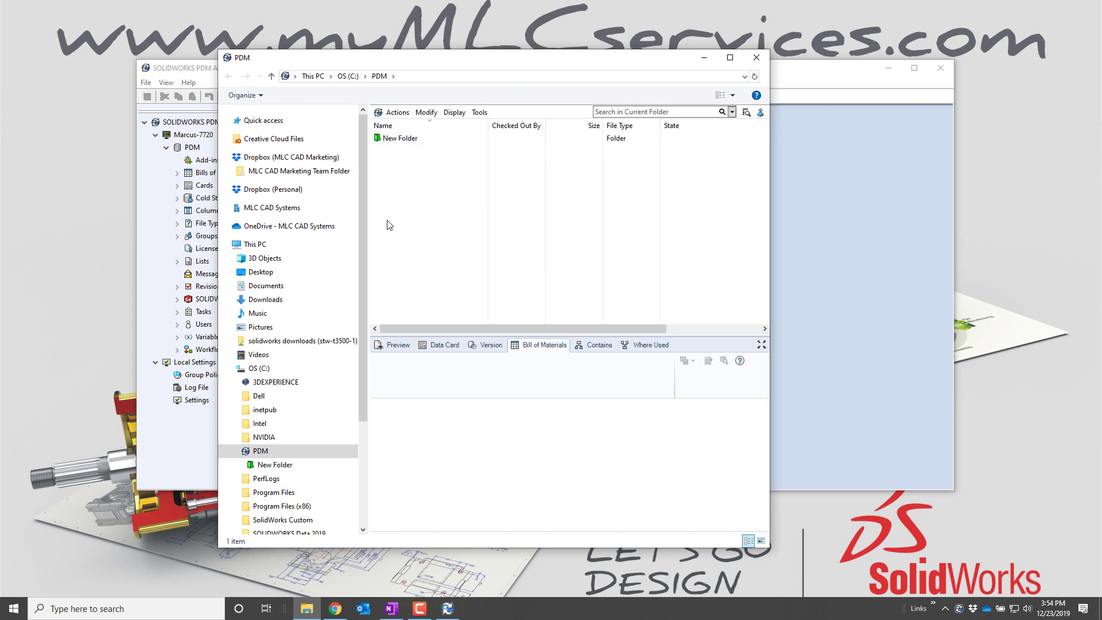
# Add a New Text Document.txt to the vault with its default name.
pyautogui.rightClick(387, 221)
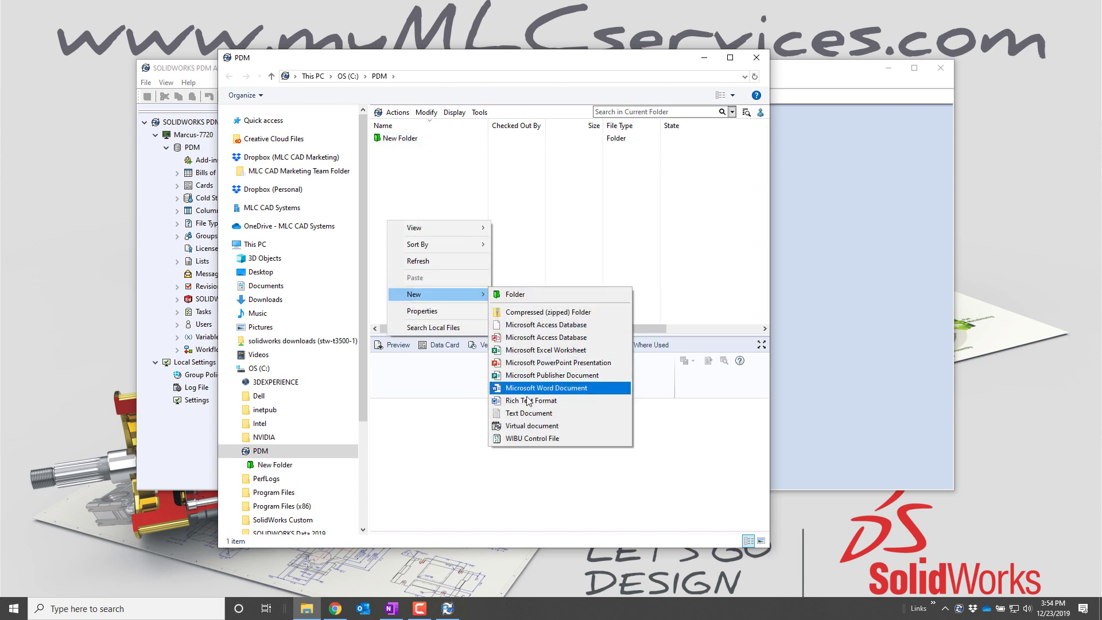
pyautogui.click(525, 415)
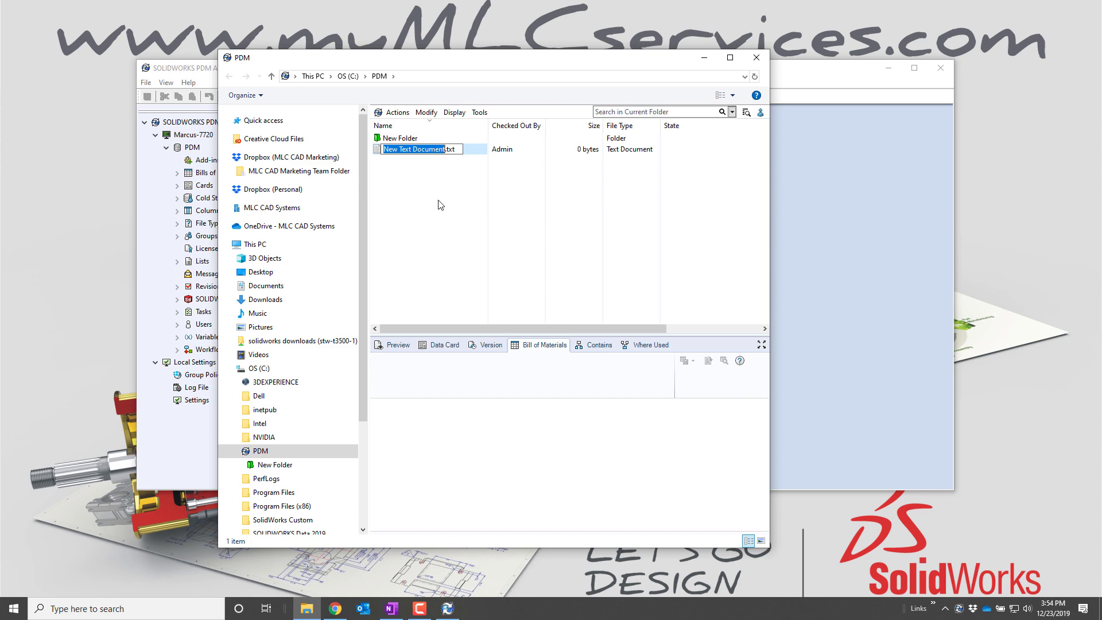
pyautogui.press('Return')
# Check in New Text Document.txt and view its version 1, Work in Process details.
pyautogui.rightClick(431, 151)
pyautogui.click(484, 397)
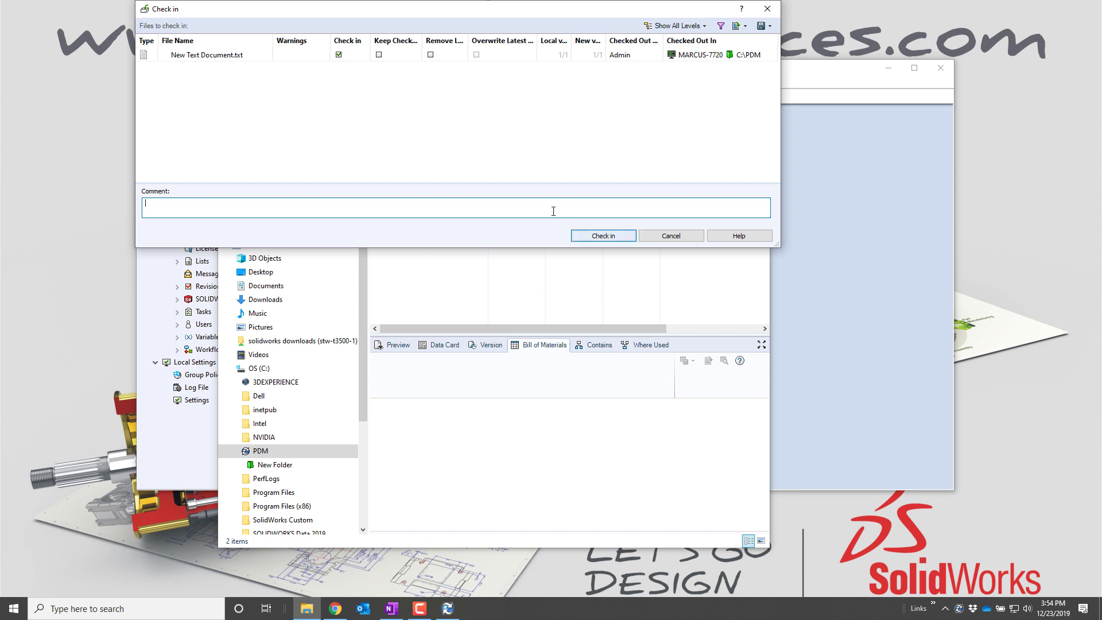
pyautogui.click(578, 236)
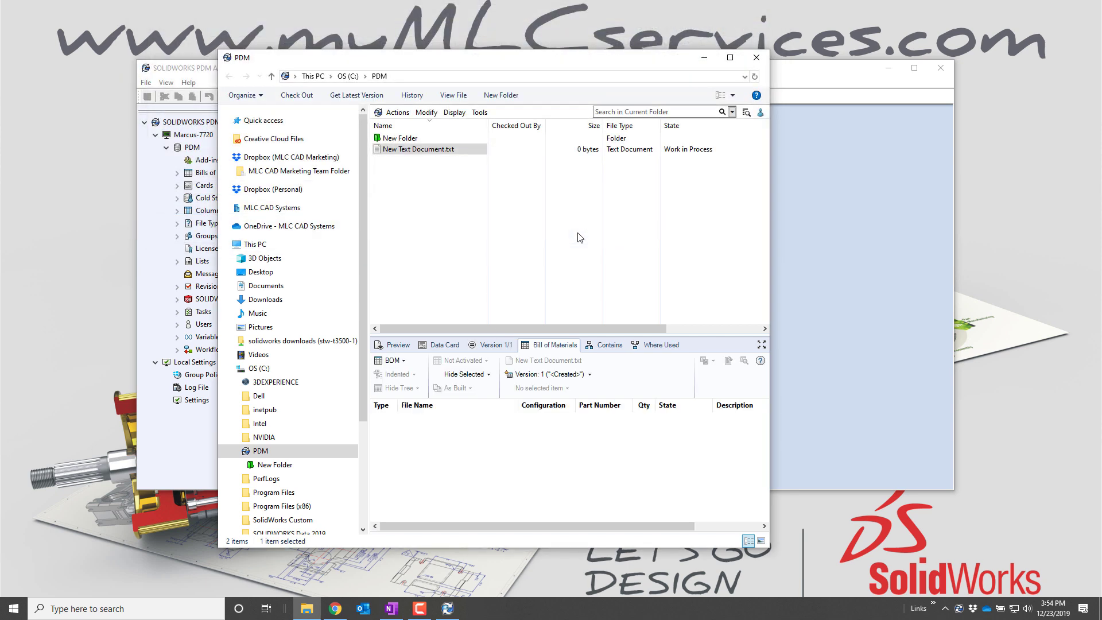
pyautogui.click(496, 346)
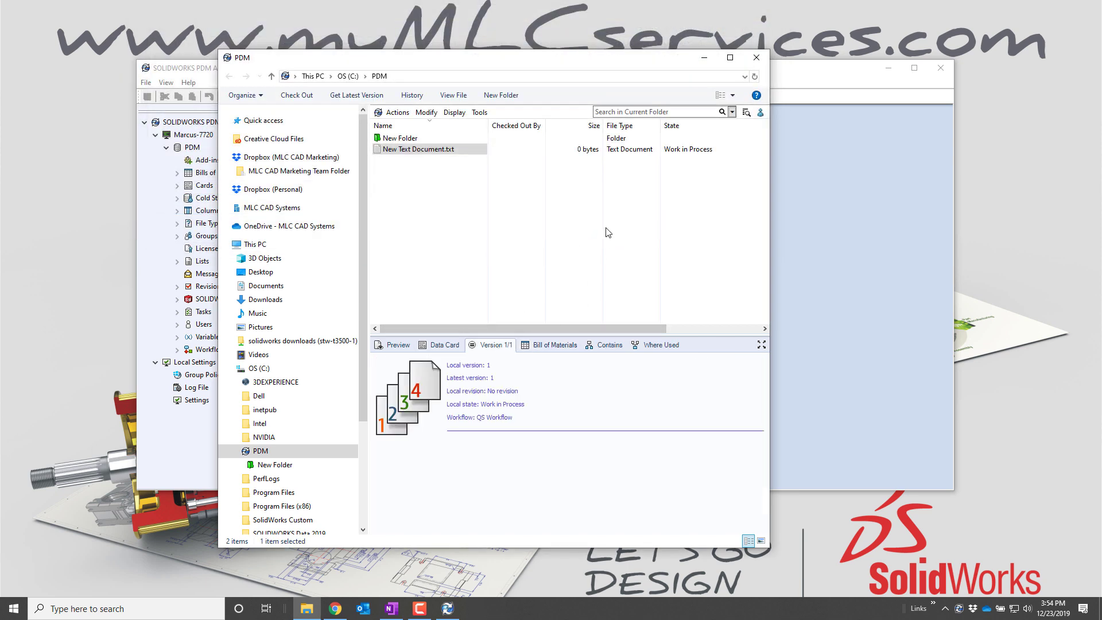
# Close the vault's File Explorer window so only PDM Administration with its Recently Used list remains.
pyautogui.click(751, 54)
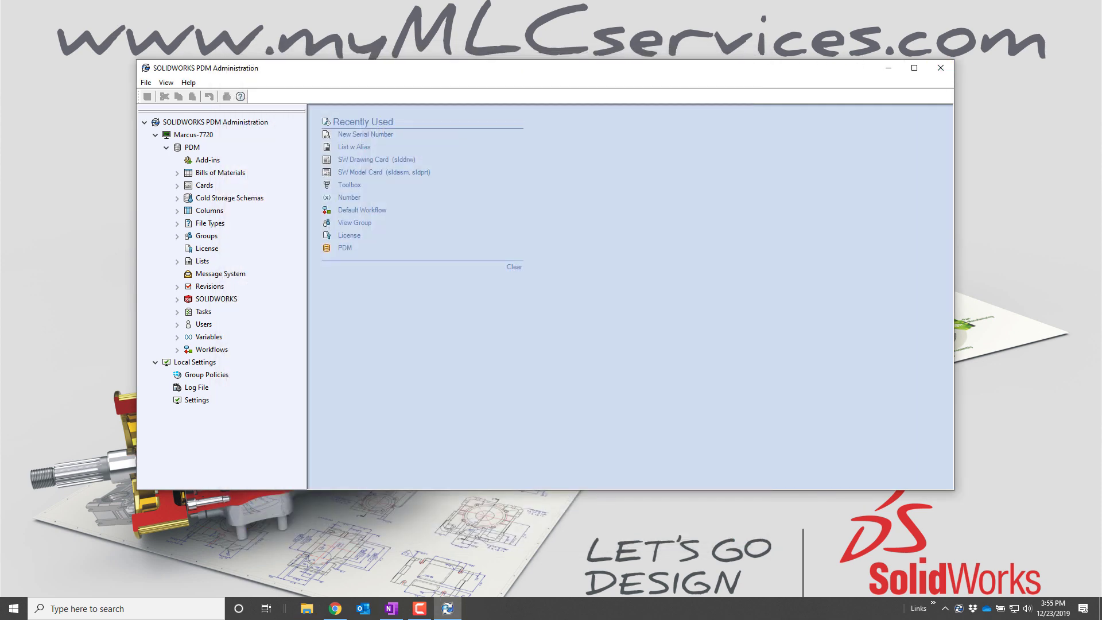